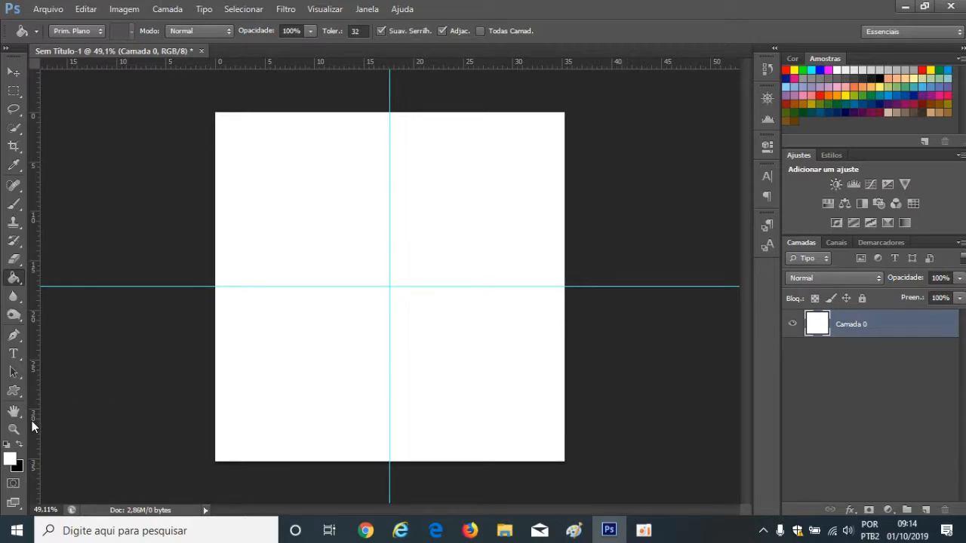
Step: Set the foreground color to blue #1eb7d8 and fill Camada 0 with it
click(13, 460)
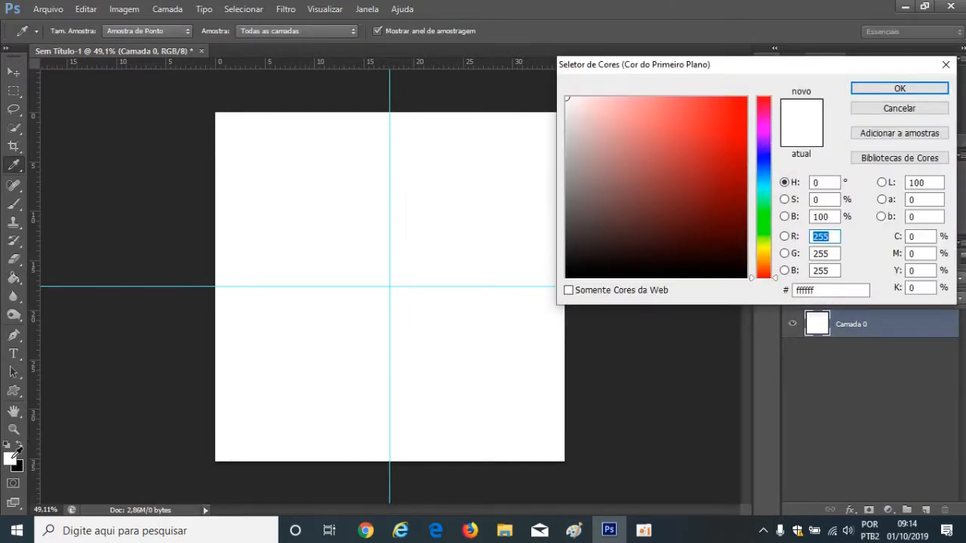
click(764, 182)
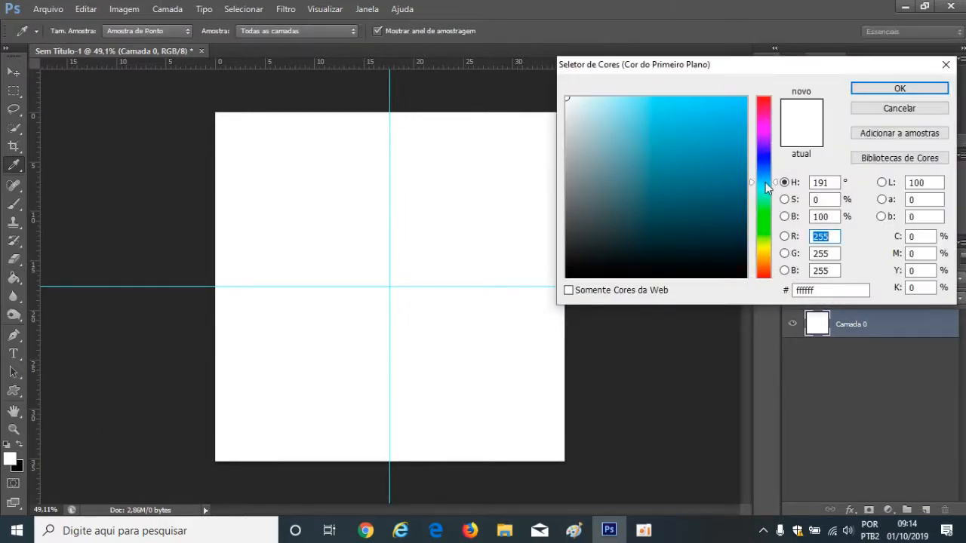
click(720, 124)
click(868, 89)
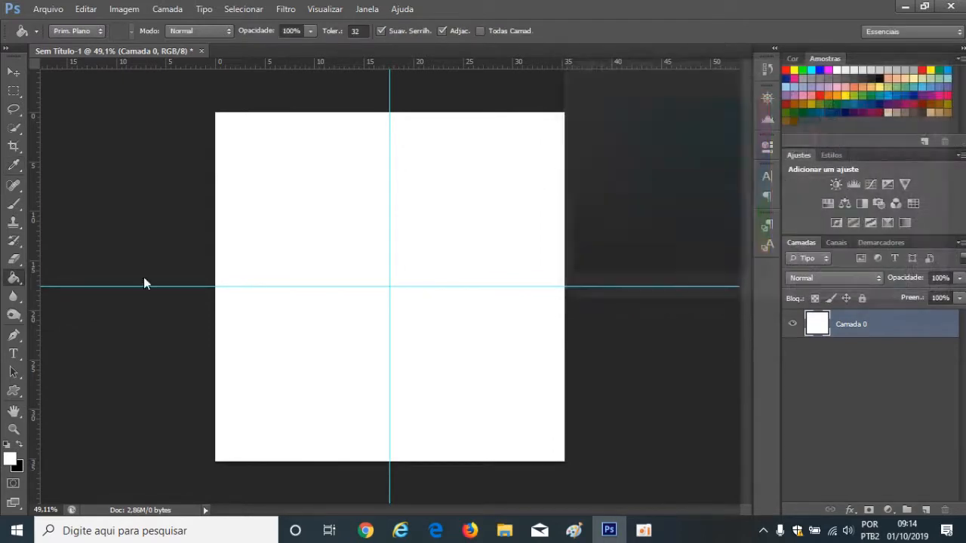
click(362, 281)
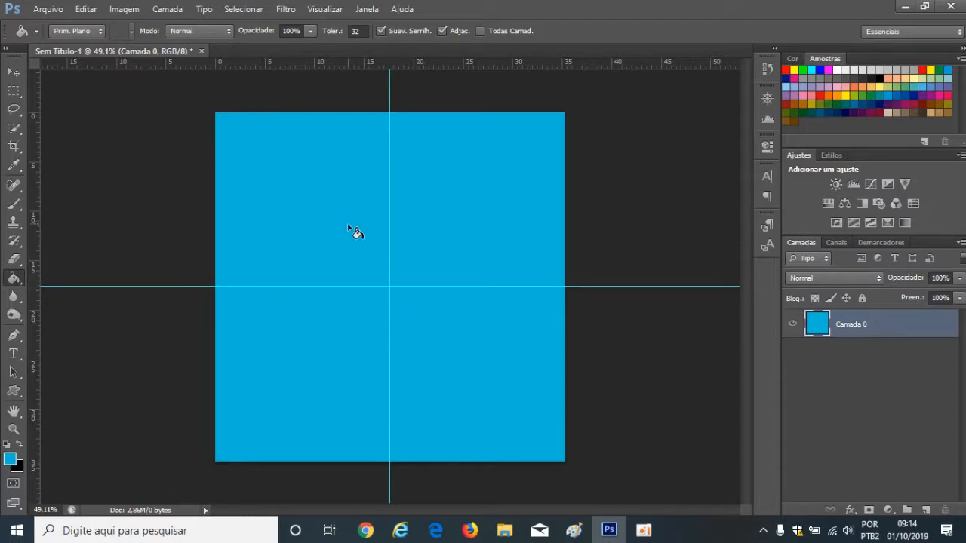
Step: Switch to Chrome and look through the "fundo verde" image results for a green background
click(366, 531)
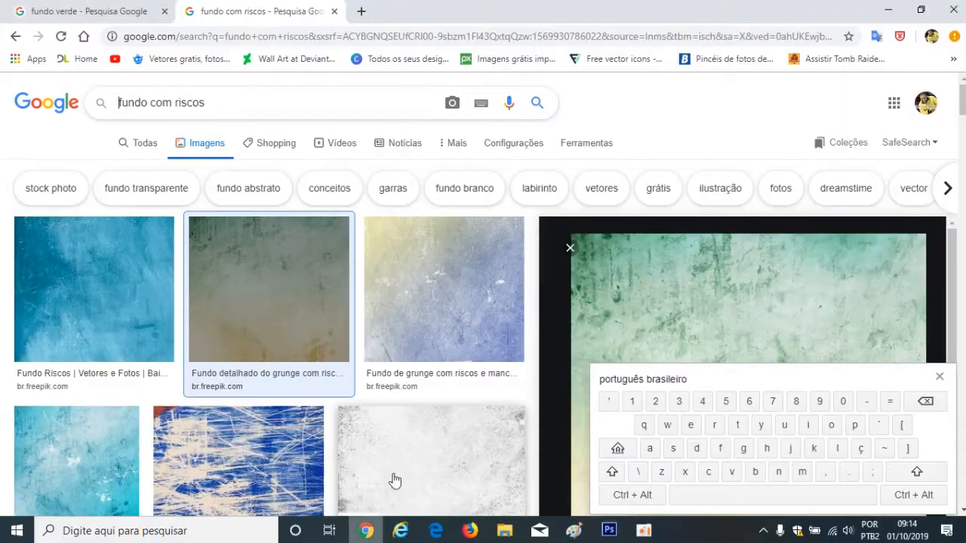
click(129, 15)
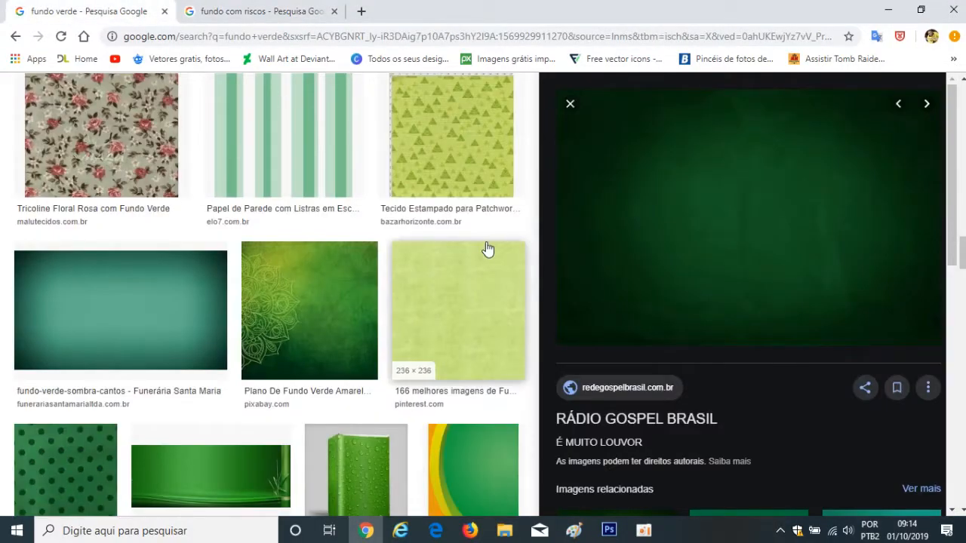
scroll(303, 234, down, 5)
scroll(303, 234, down, 14)
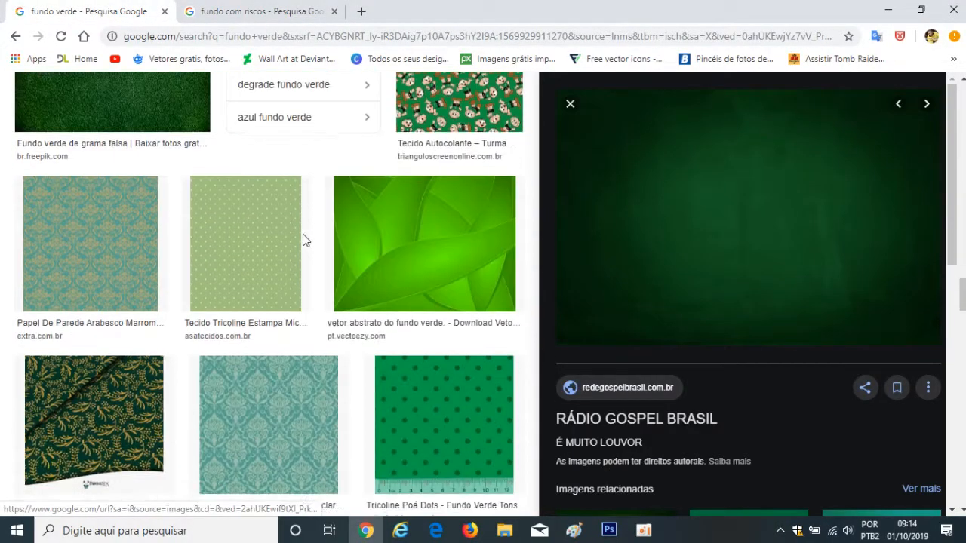
scroll(302, 242, down, 8)
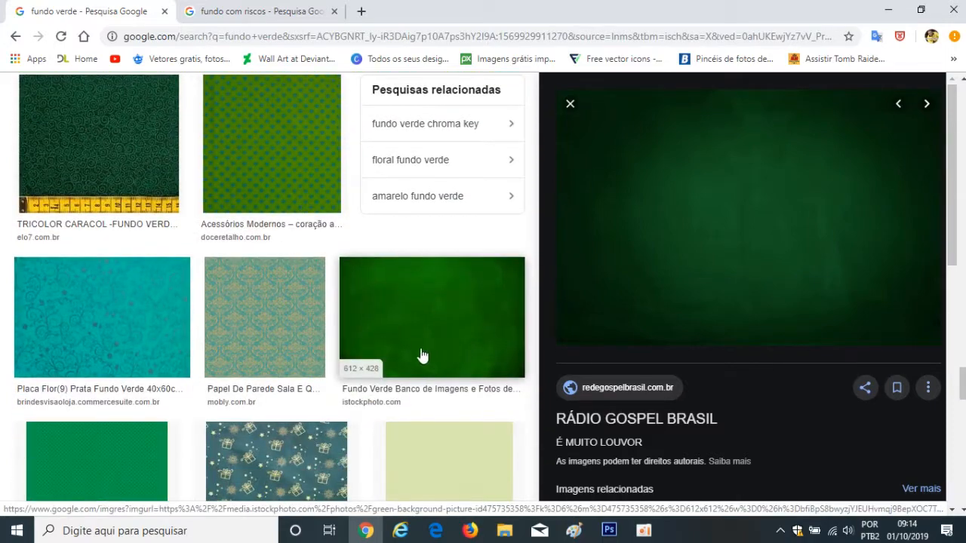
scroll(446, 339, down, 10)
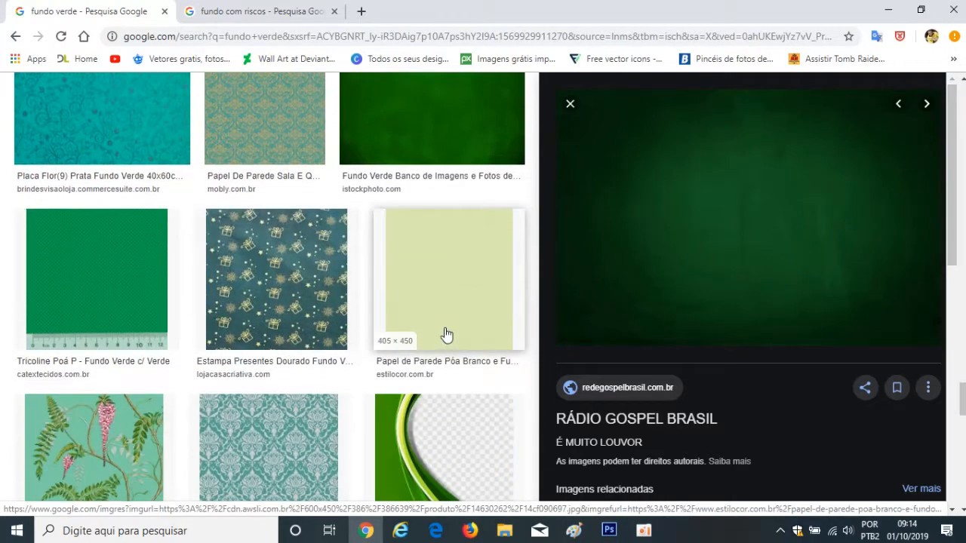
scroll(365, 277, down, 2)
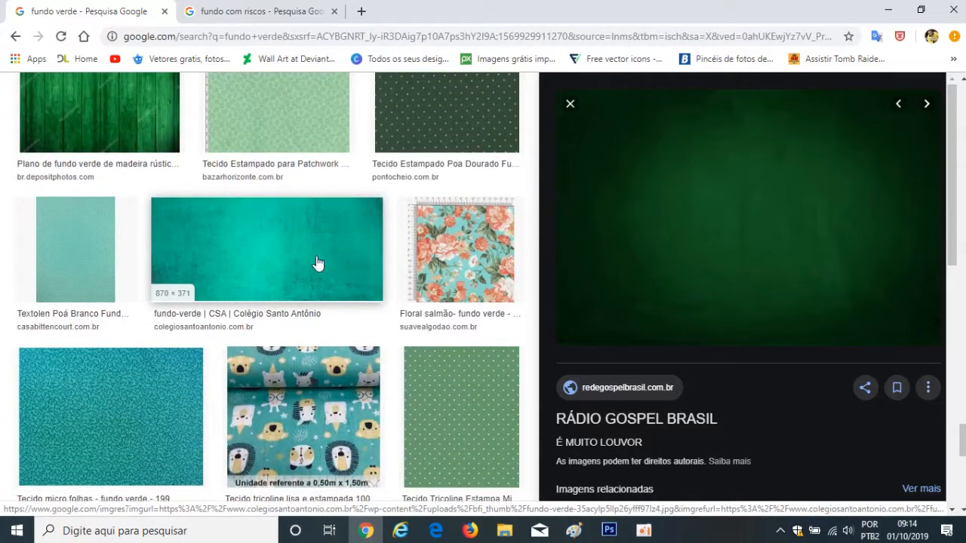
scroll(285, 264, down, 4)
scroll(334, 260, down, 5)
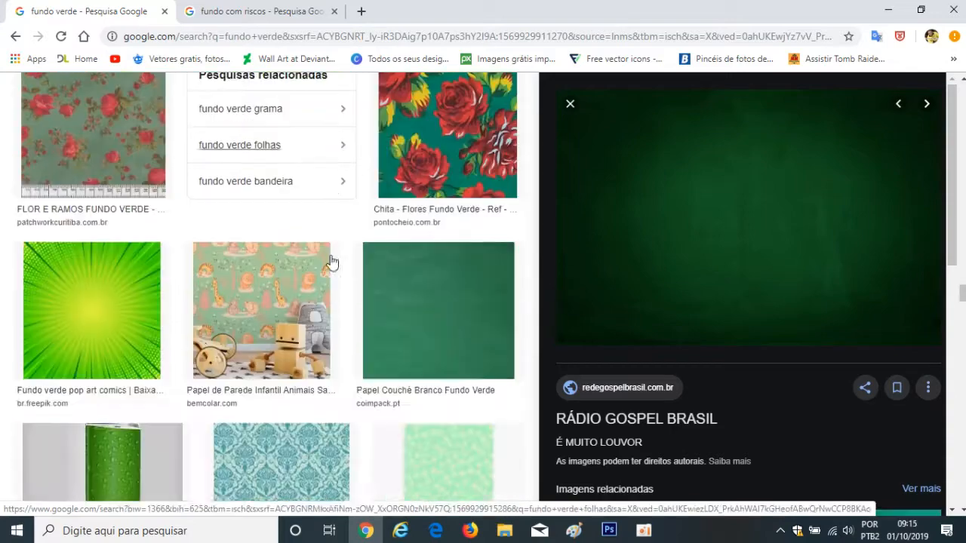
Step: Copy the dark green gradient image from redegospelbrasil.com.br and paste it into the Photoshop document as a new layer
right_click(725, 230)
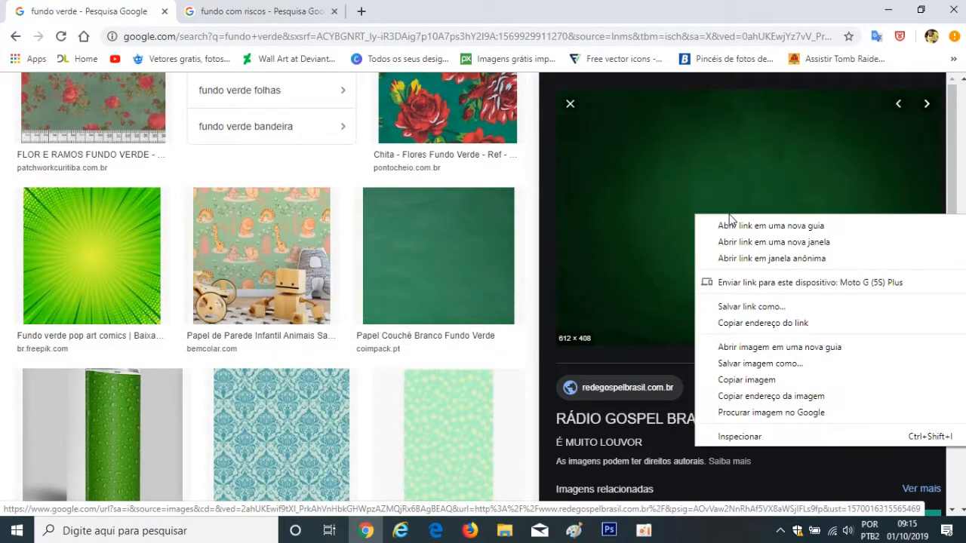
click(768, 380)
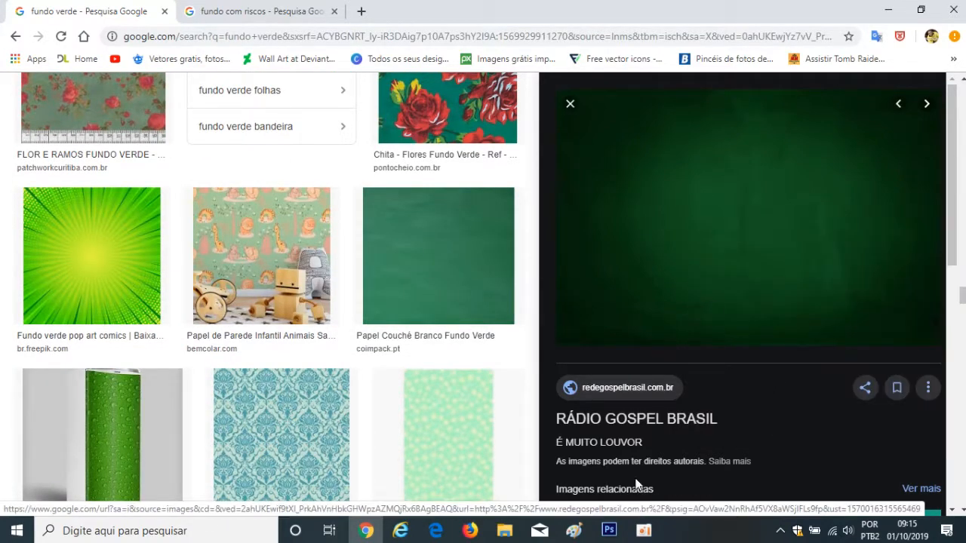
click(609, 531)
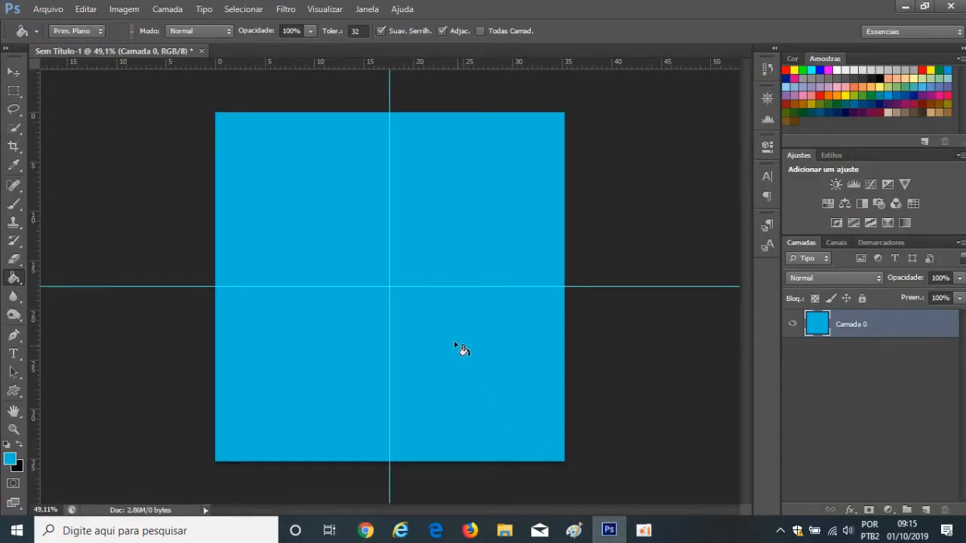
click(377, 534)
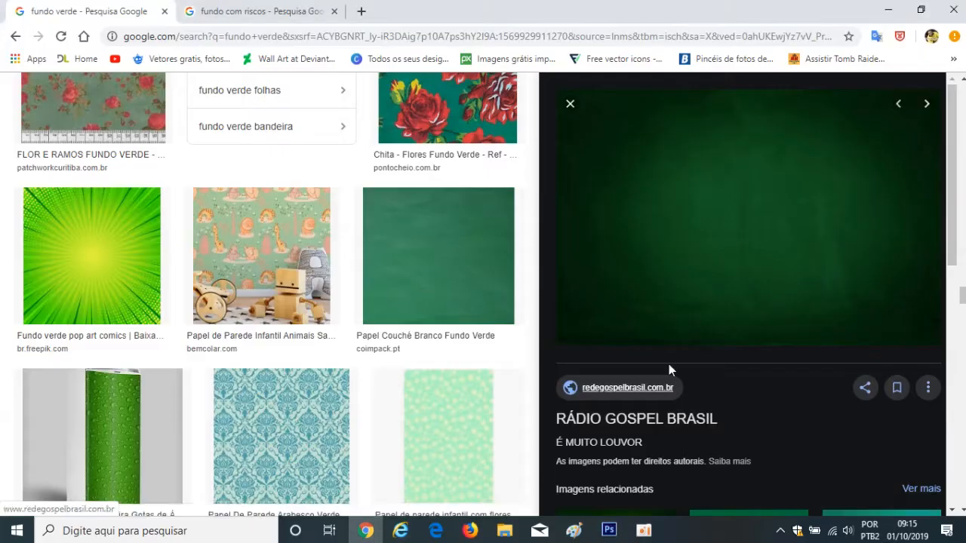
right_click(722, 218)
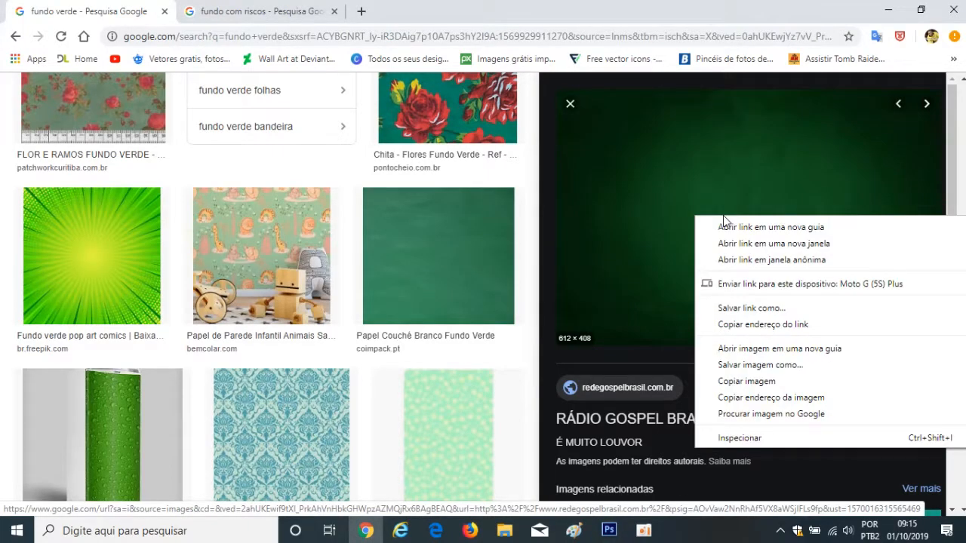
click(746, 381)
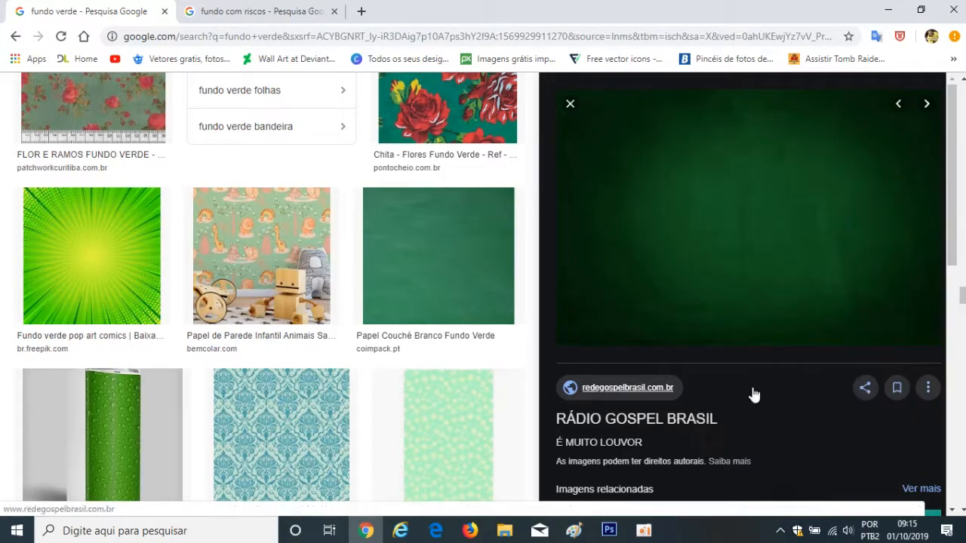
click(610, 531)
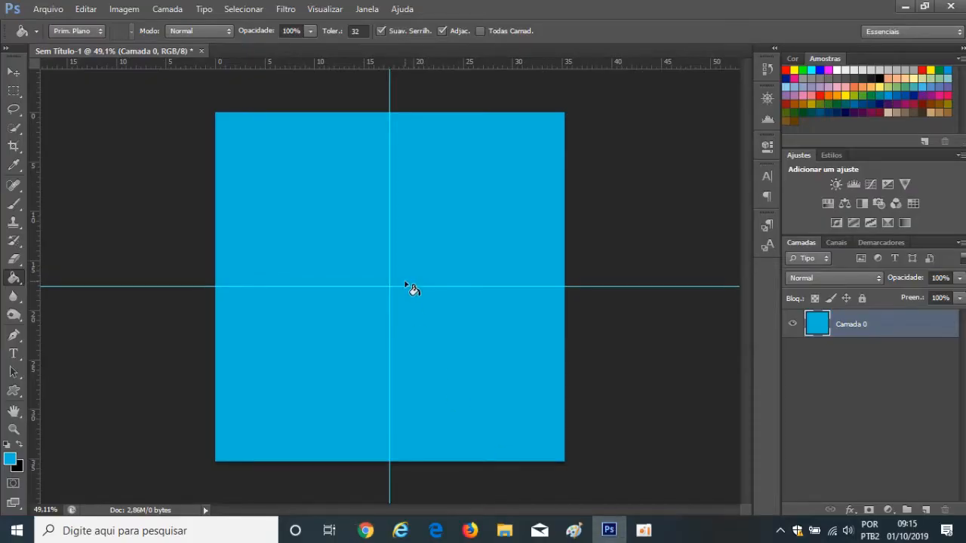
key(ctrl+v)
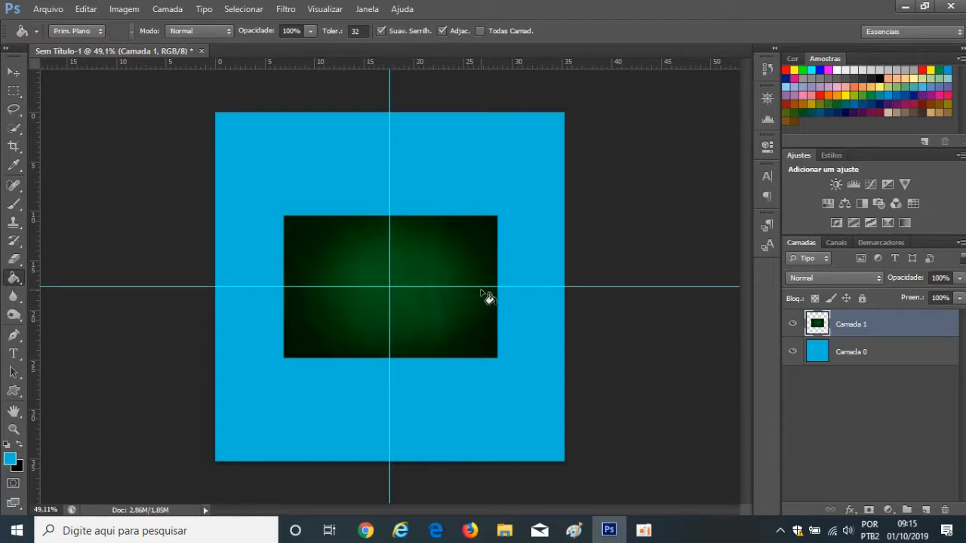
Step: Try enlarging the pasted green image with Free Transform to cover the whole canvas, and undo the transform
key(ctrl+t)
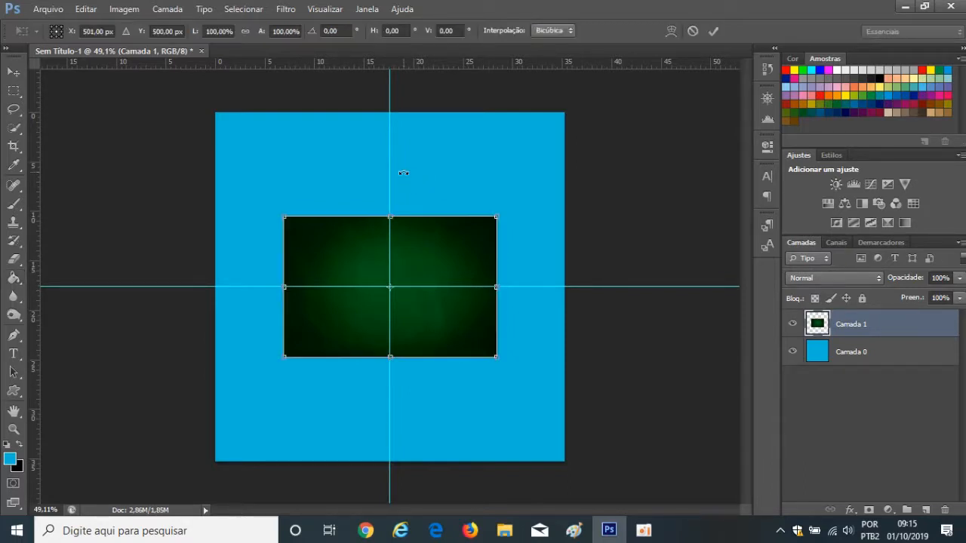
drag(492, 353, 720, 513)
drag(581, 418, 550, 406)
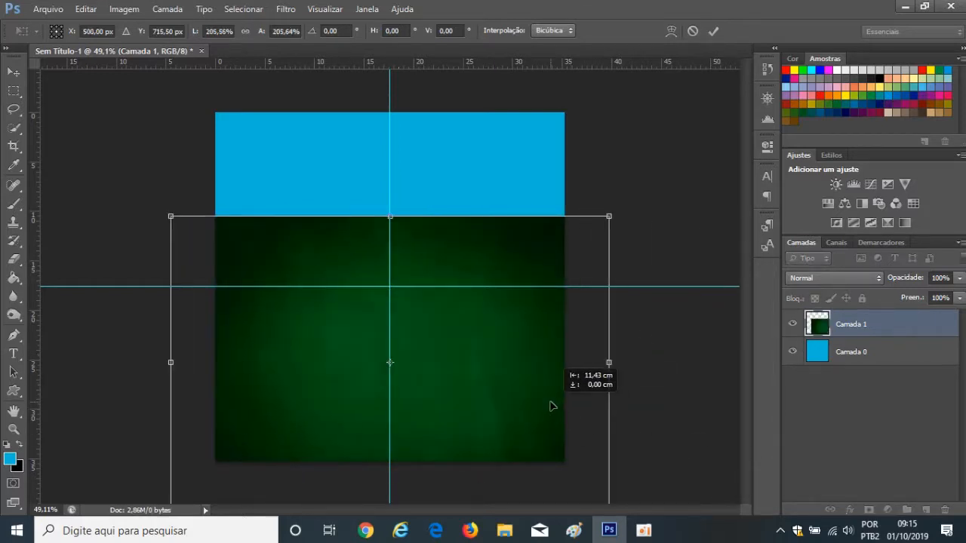
drag(503, 362, 498, 304)
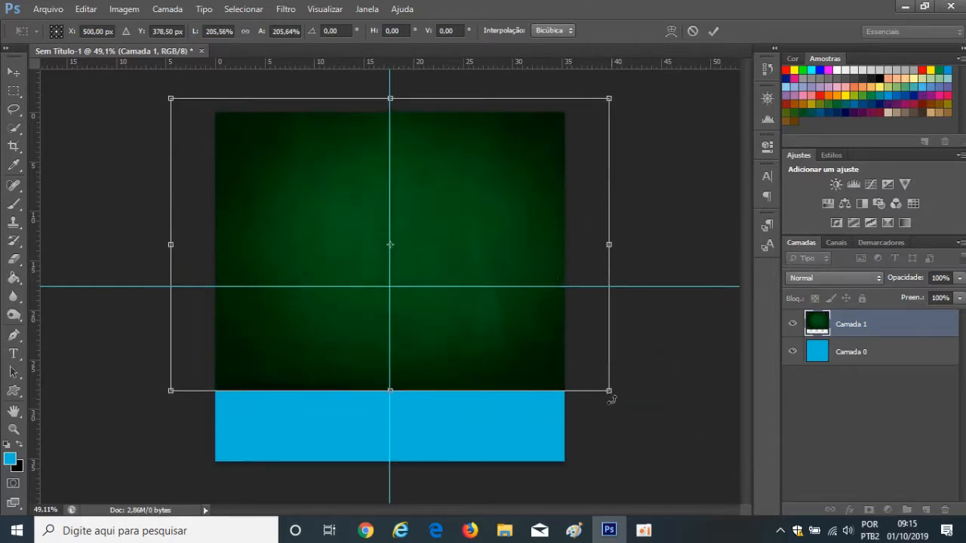
drag(609, 390, 721, 465)
drag(639, 407, 577, 382)
drag(523, 231, 518, 234)
click(713, 32)
key(g)
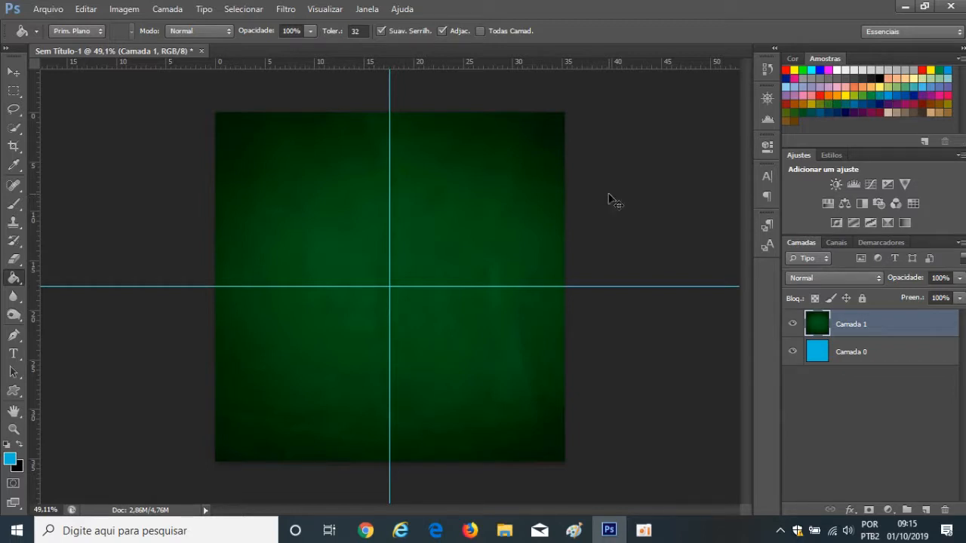
key(ctrl+z)
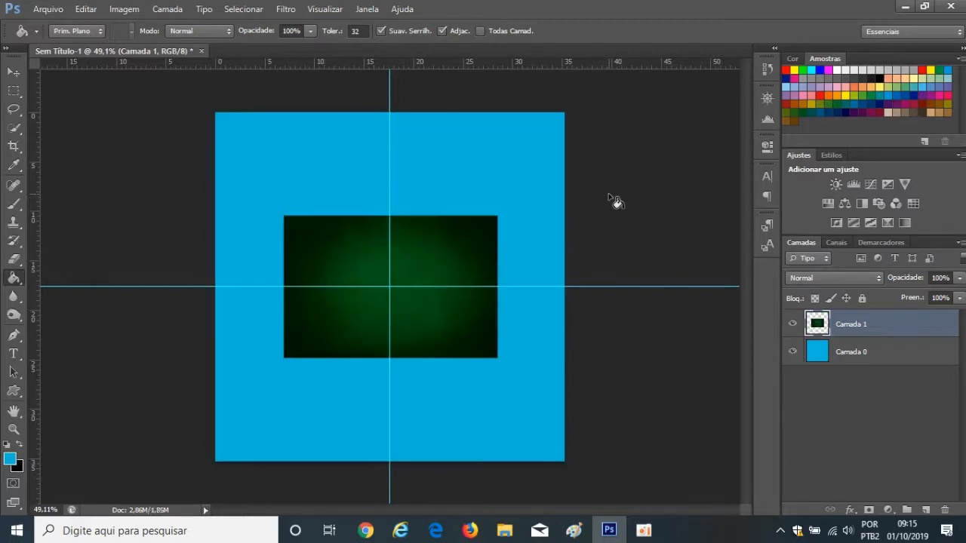
Step: Sample the green #12501f from the pasted image's lighter center and fill Camada 0 with it
click(855, 354)
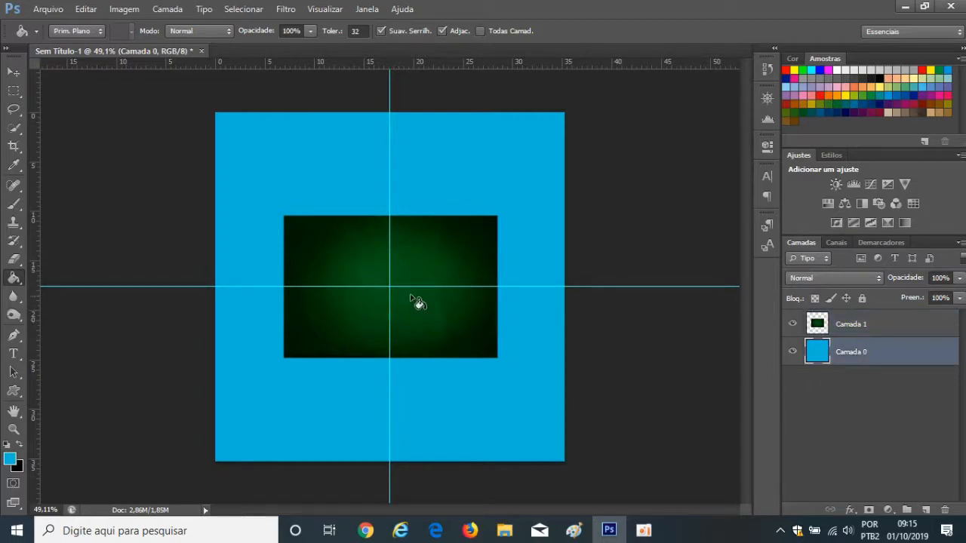
scroll(415, 302, up, 3)
scroll(427, 341, down, 3)
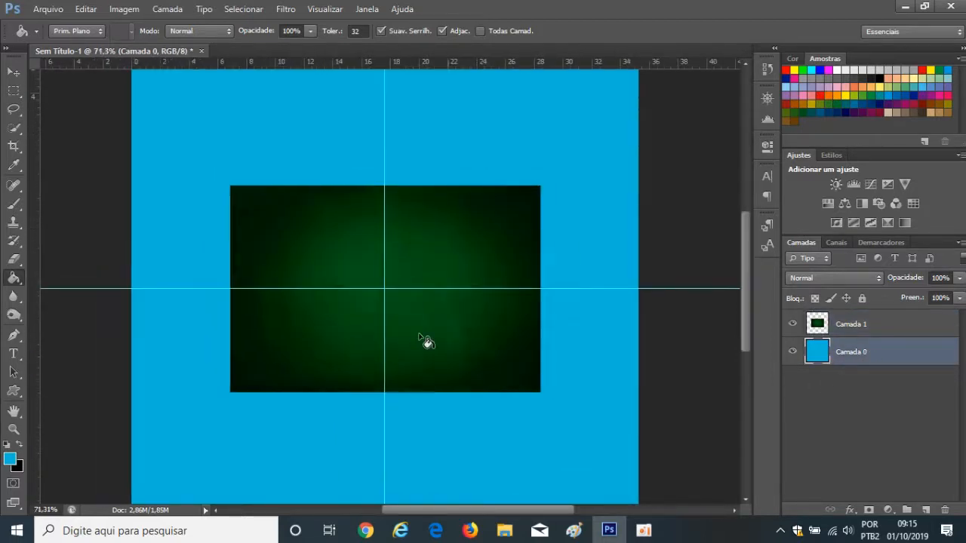
click(10, 458)
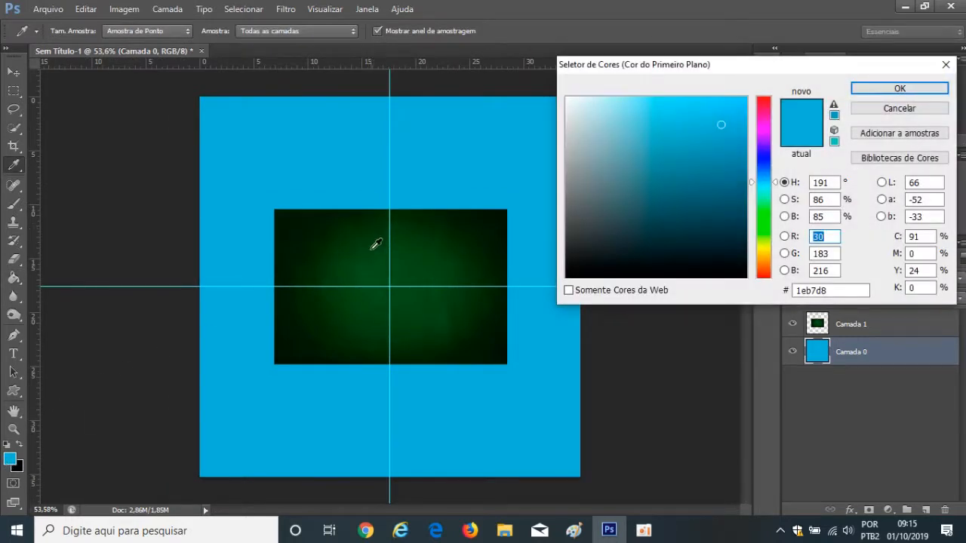
click(335, 271)
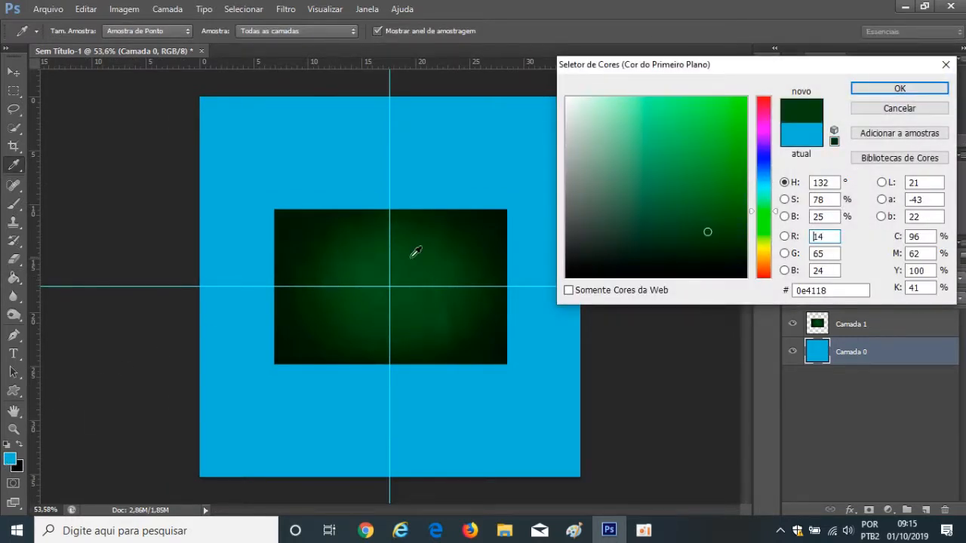
click(436, 295)
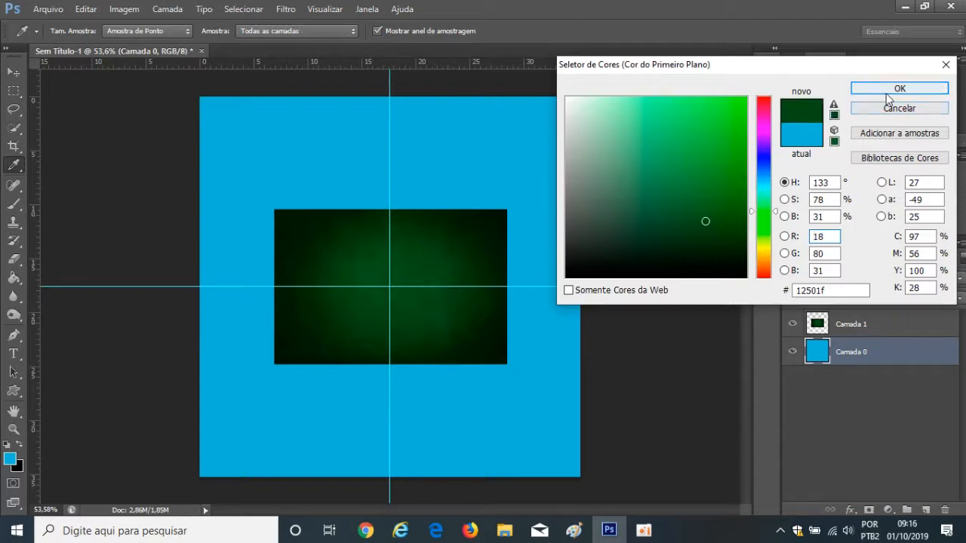
click(868, 89)
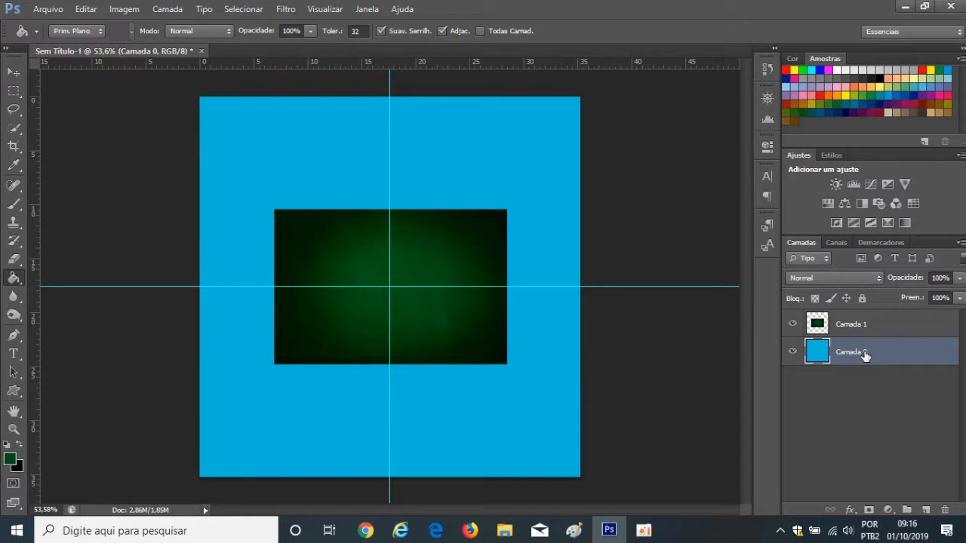
click(416, 150)
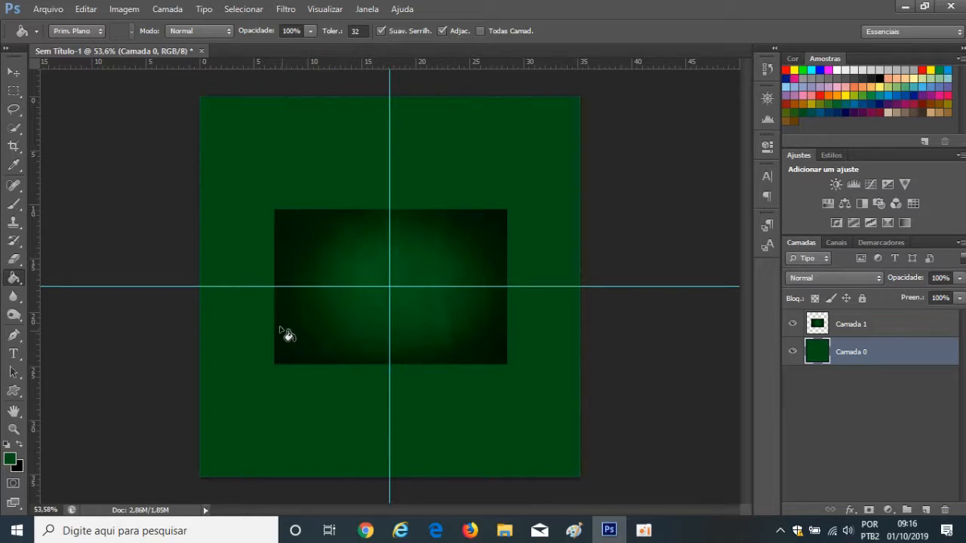
click(888, 510)
click(889, 217)
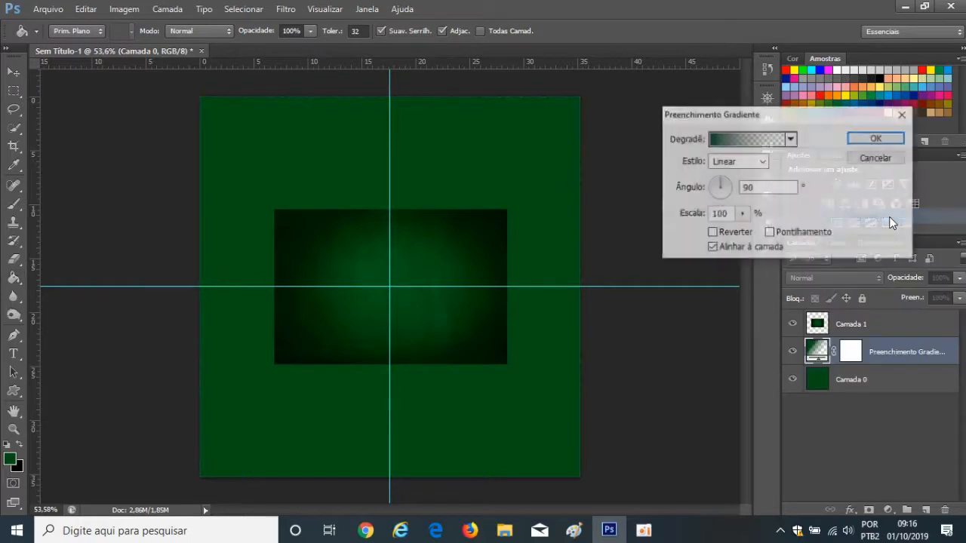
click(903, 115)
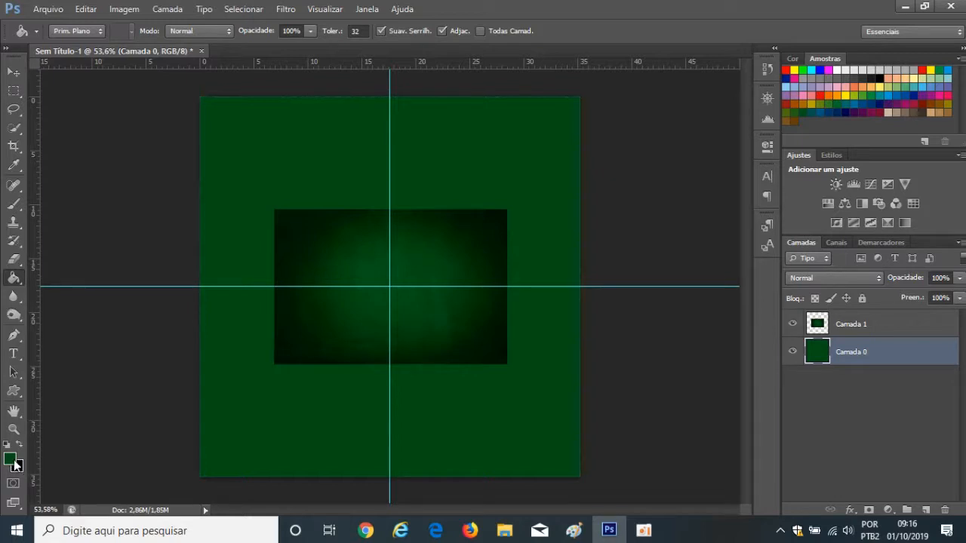
Step: Reset the foreground and background colors to the default black and white
key(d)
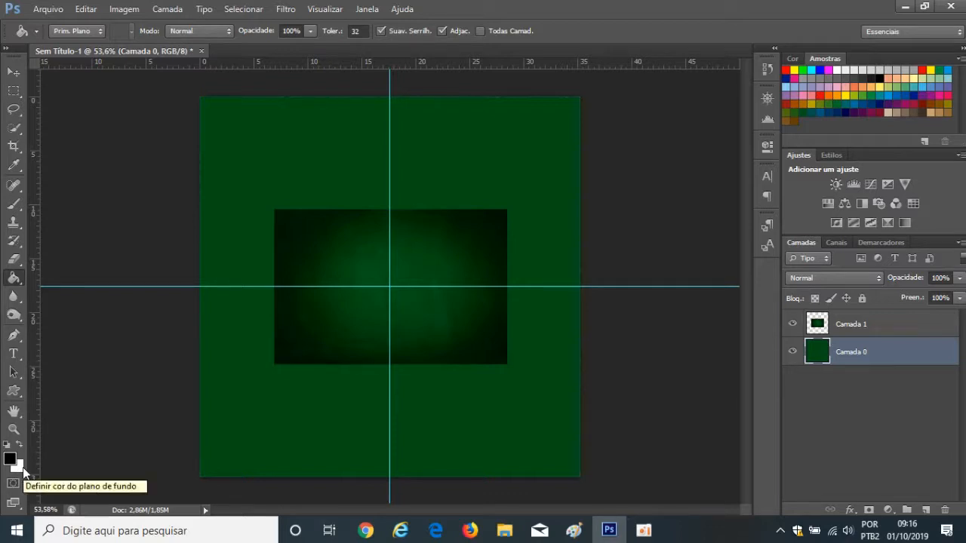
click(889, 510)
click(781, 475)
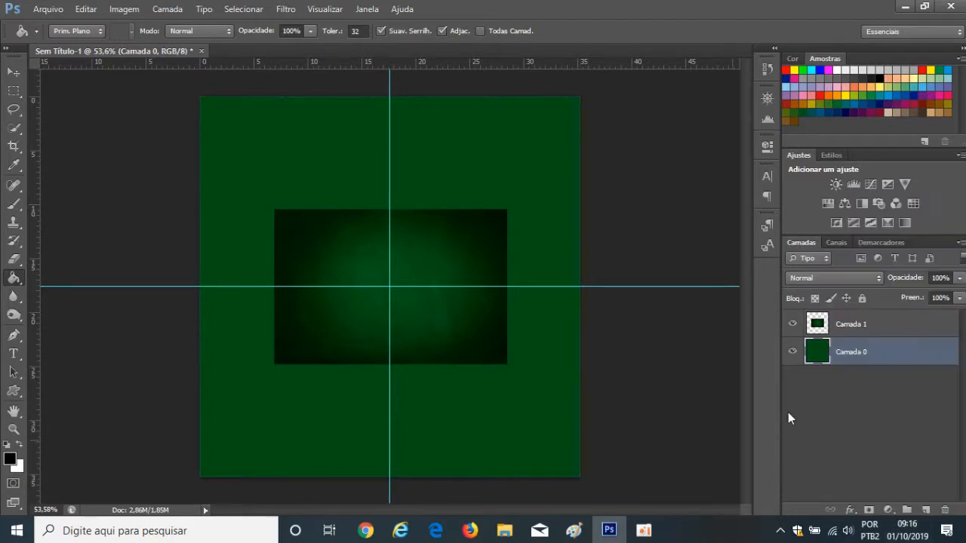
click(888, 511)
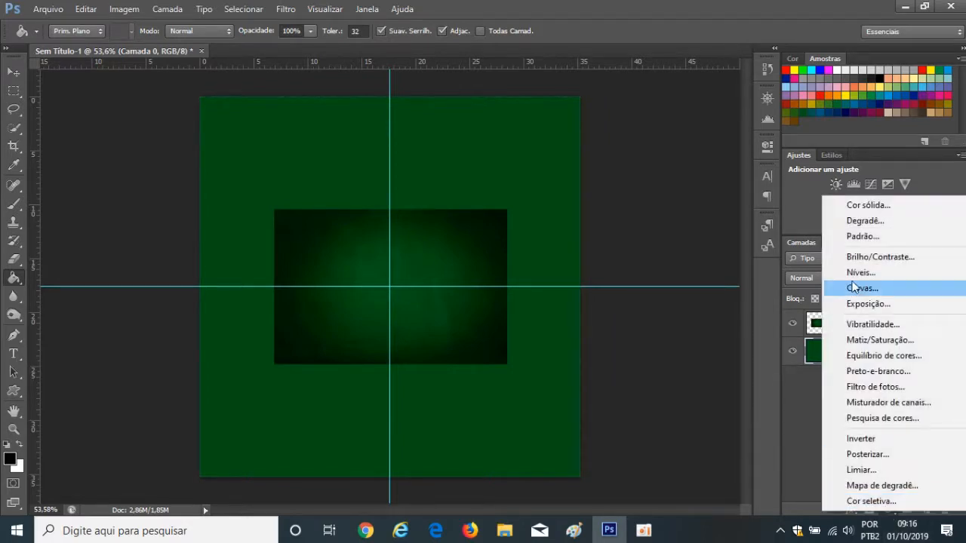
click(855, 220)
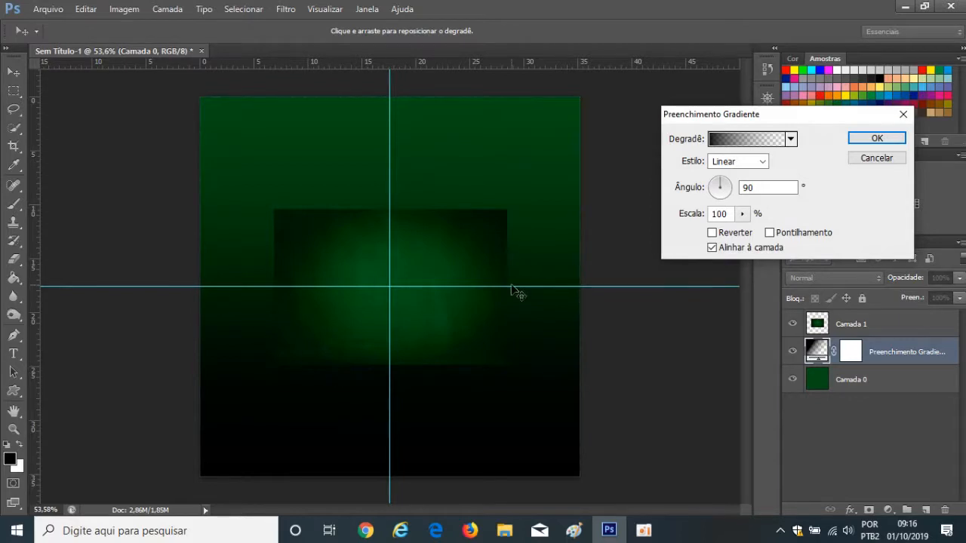
click(725, 140)
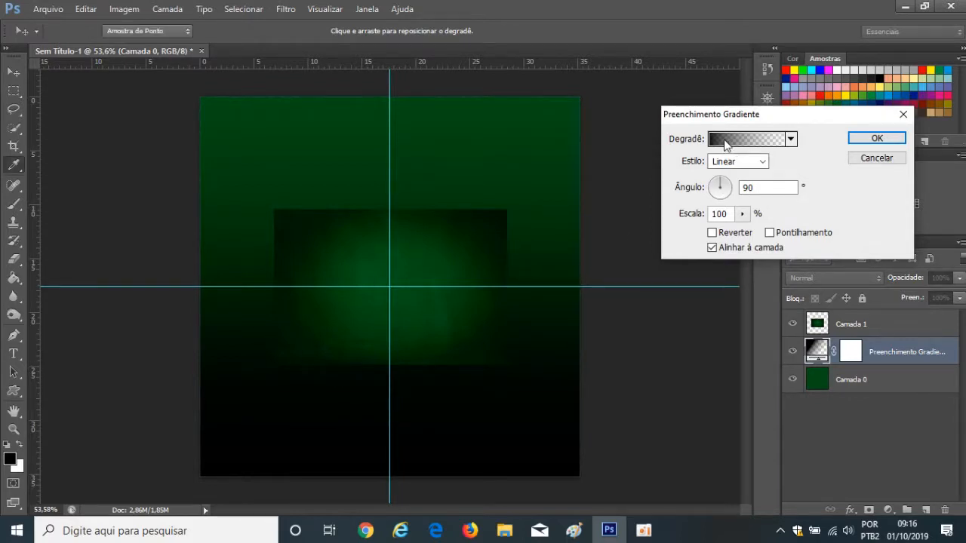
click(553, 88)
click(791, 68)
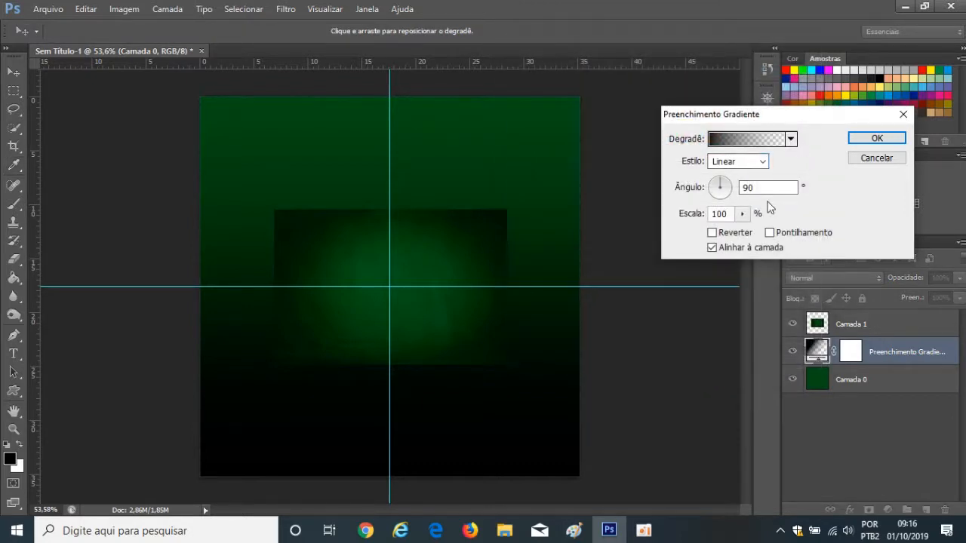
click(762, 162)
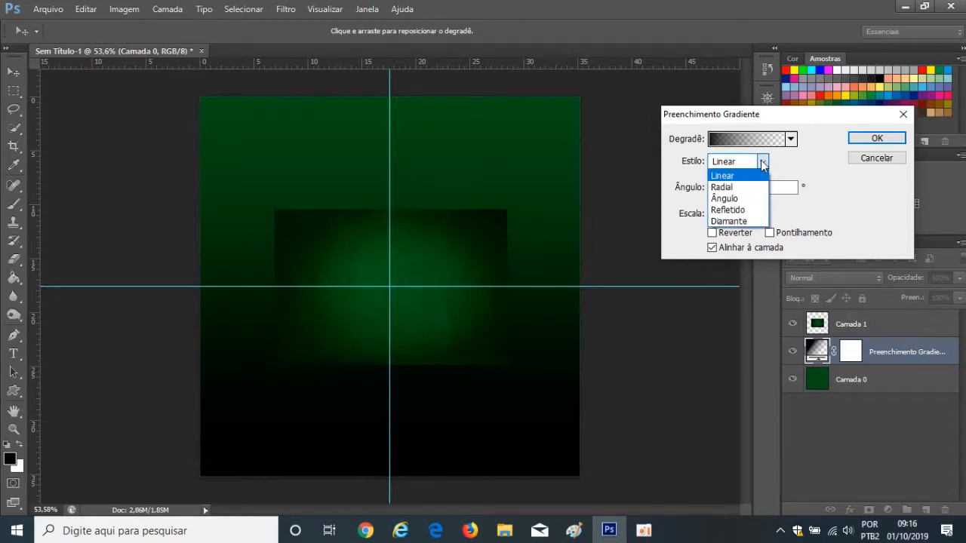
click(745, 187)
click(761, 162)
click(746, 195)
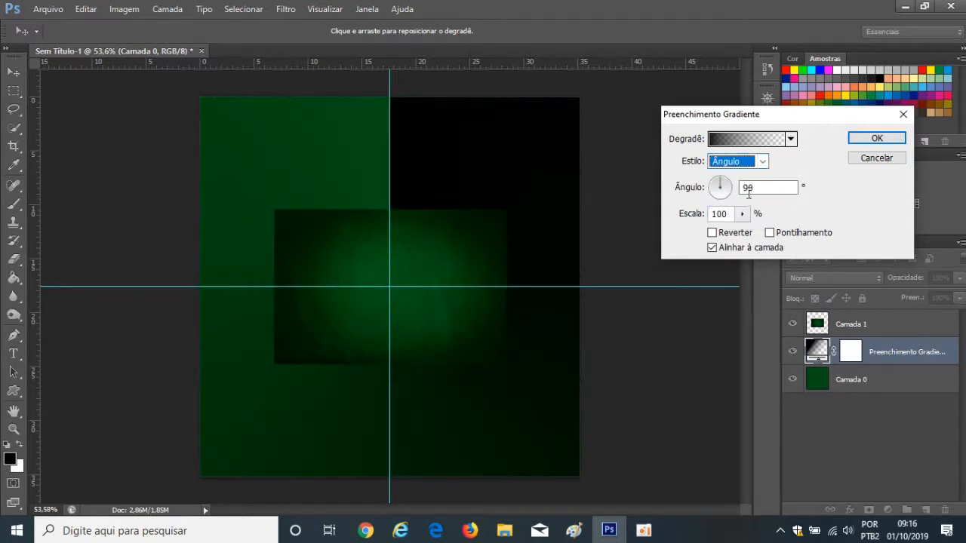
click(762, 161)
click(745, 205)
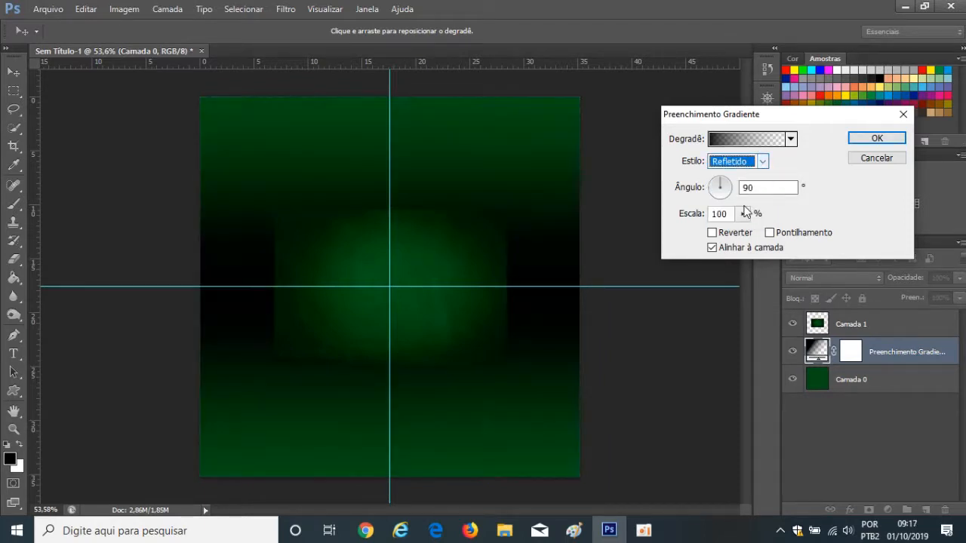
click(760, 163)
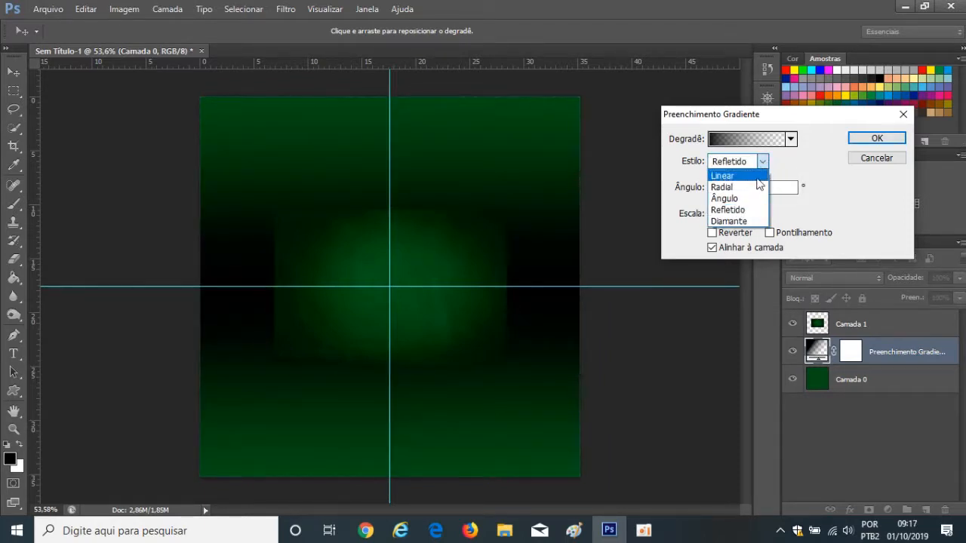
click(747, 221)
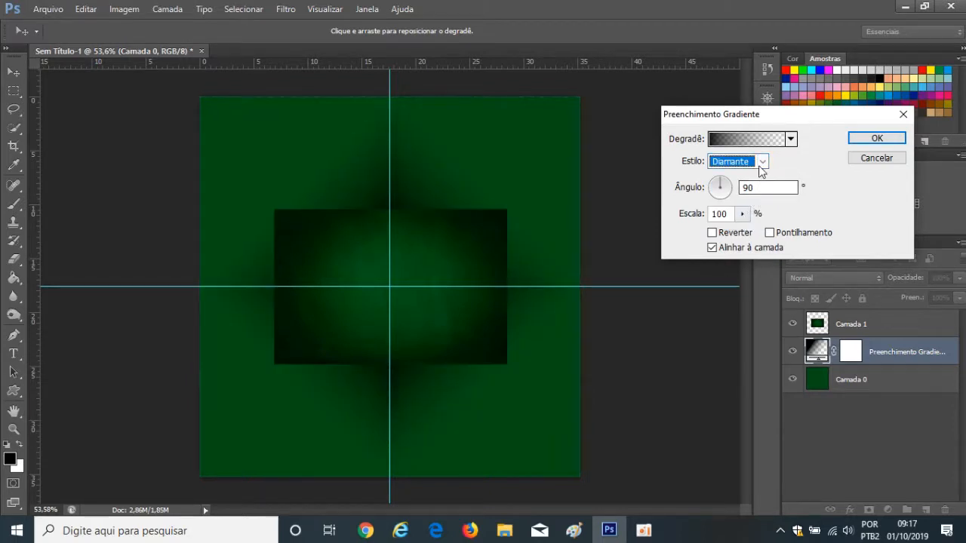
click(760, 164)
click(742, 186)
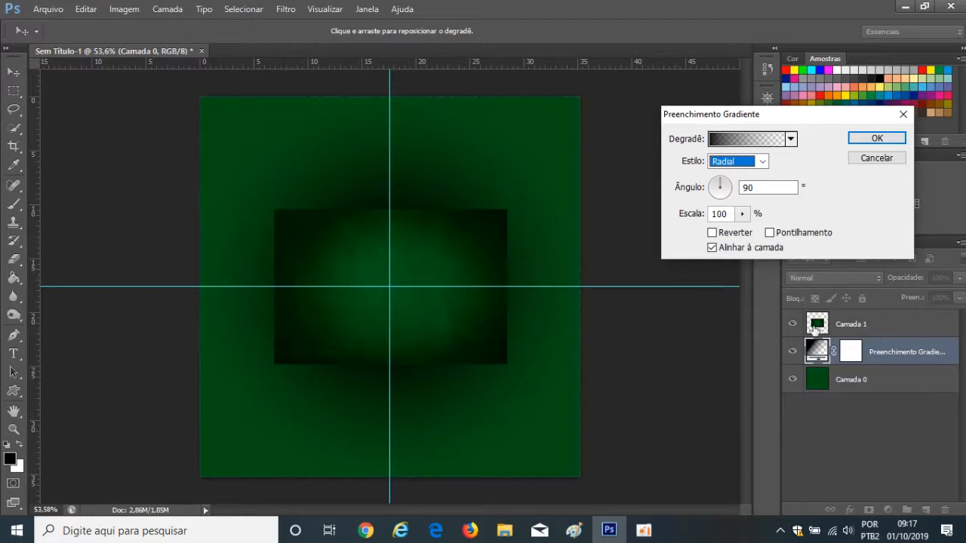
click(793, 324)
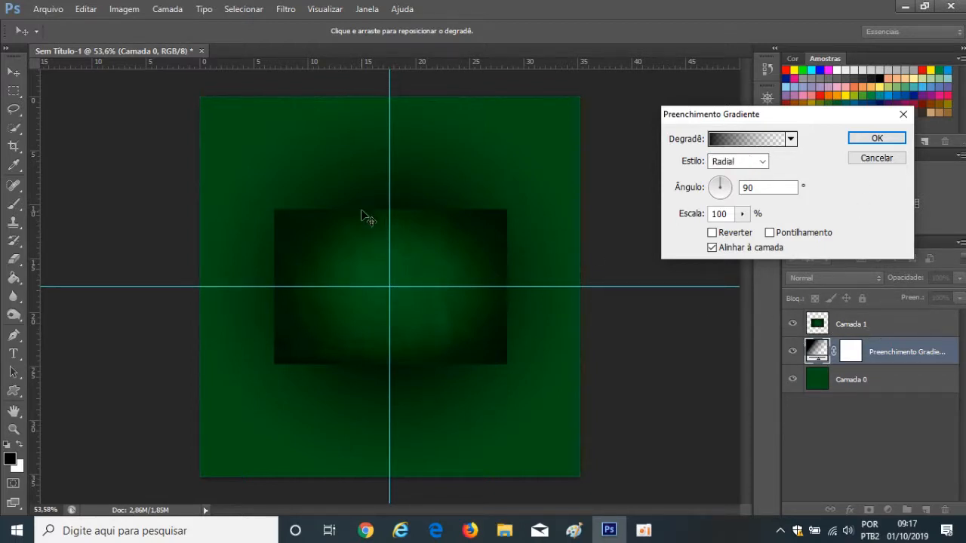
click(877, 158)
Step: Hide Camada 1 and add a reversed black-to-transparent Radial gradient fill layer above Camada 0
click(793, 325)
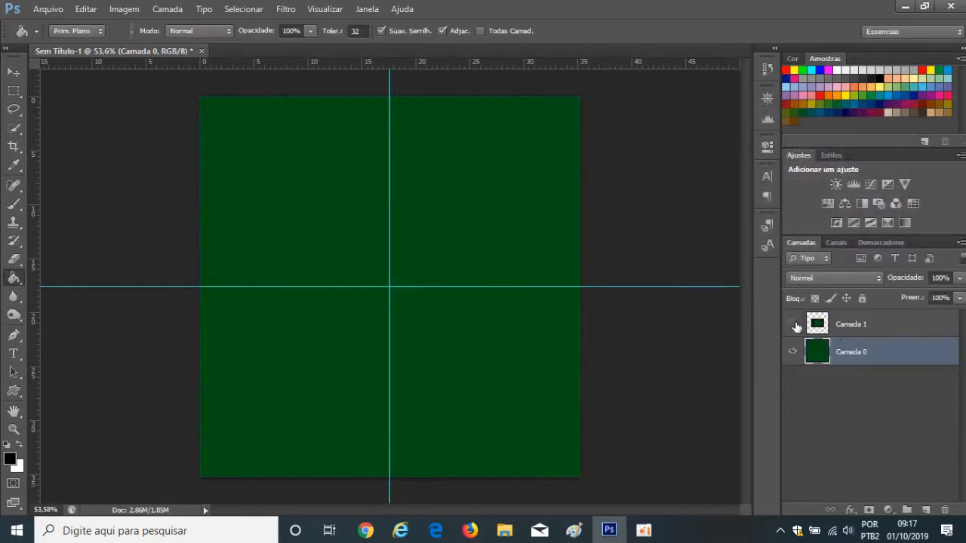
click(887, 510)
click(888, 221)
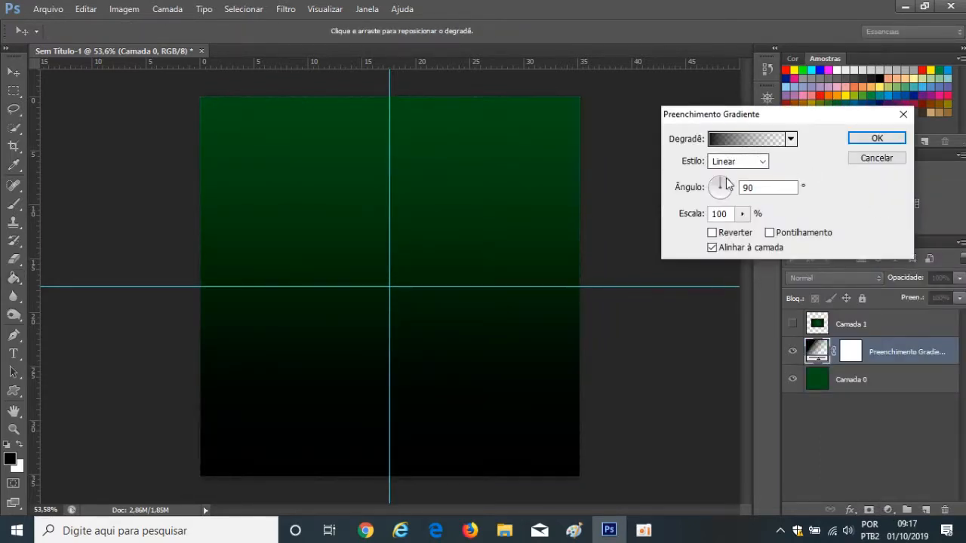
click(760, 163)
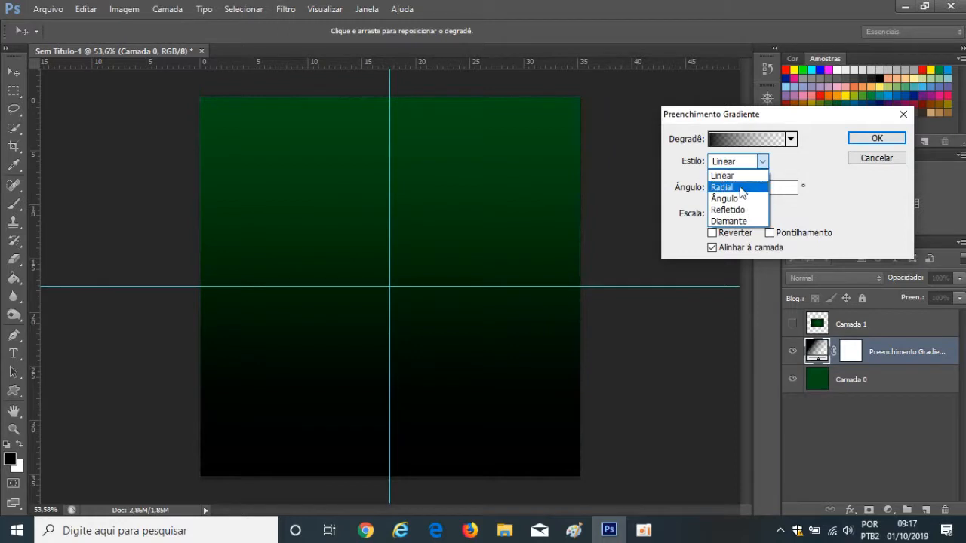
click(741, 187)
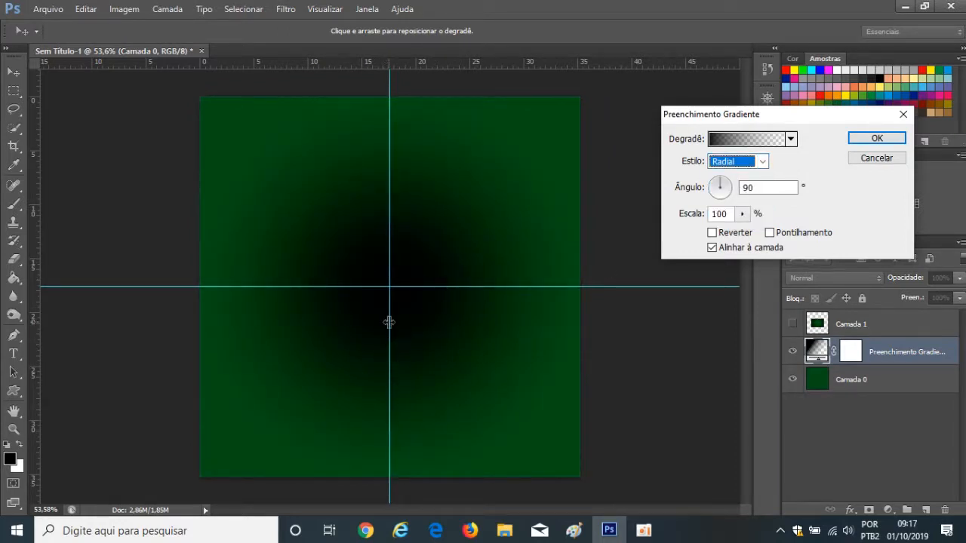
drag(388, 322, 362, 314)
click(712, 233)
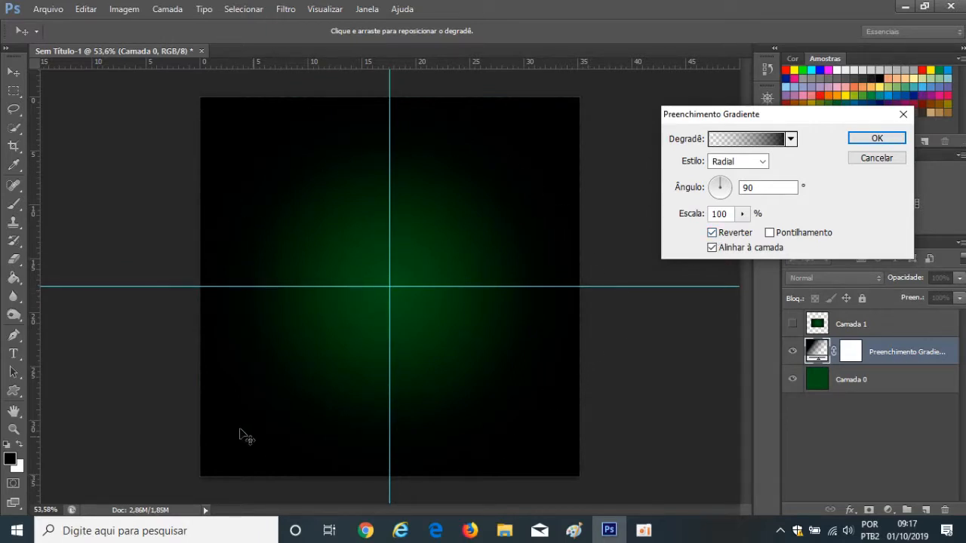
Step: Enlarge the gradient fill's scale to 219% and apply the fill
click(743, 215)
drag(744, 230, 749, 236)
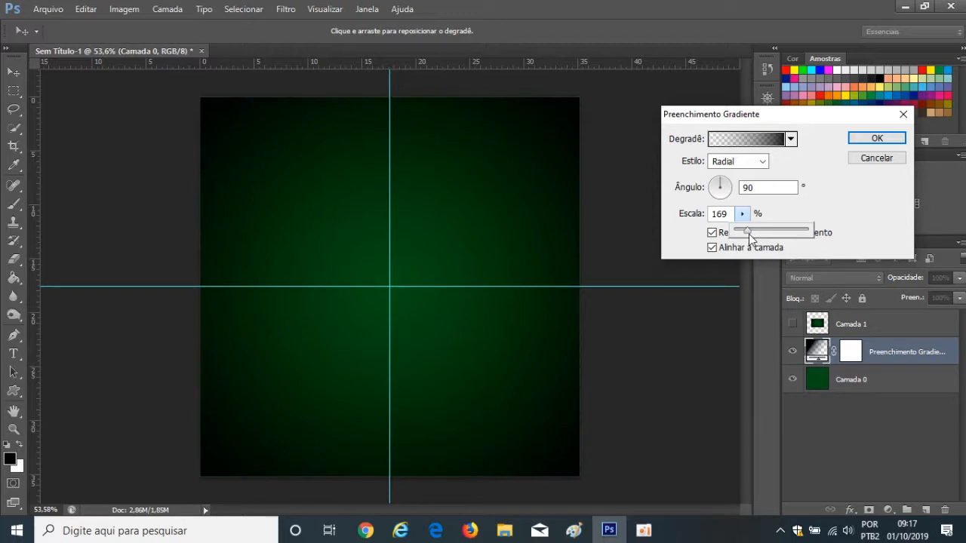
drag(748, 234, 744, 236)
drag(747, 234, 751, 234)
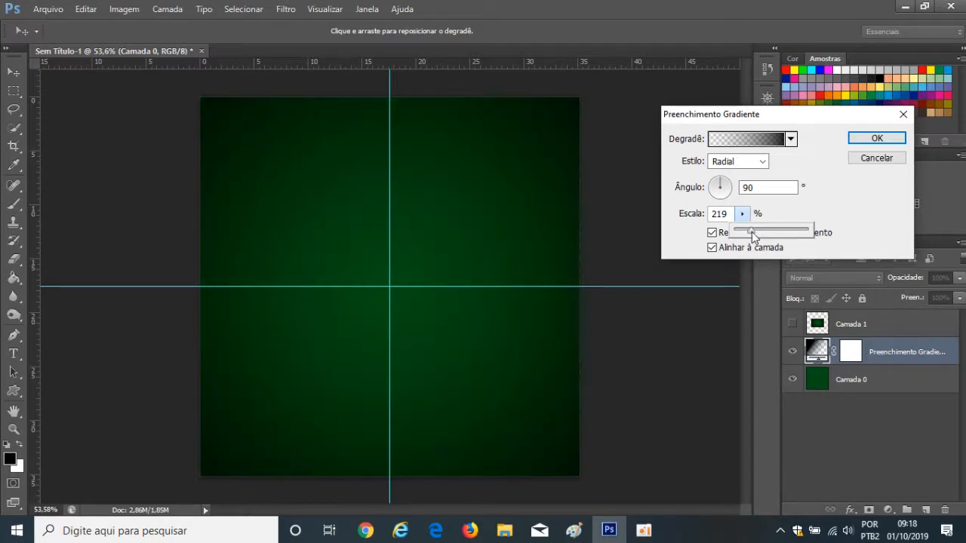
click(875, 138)
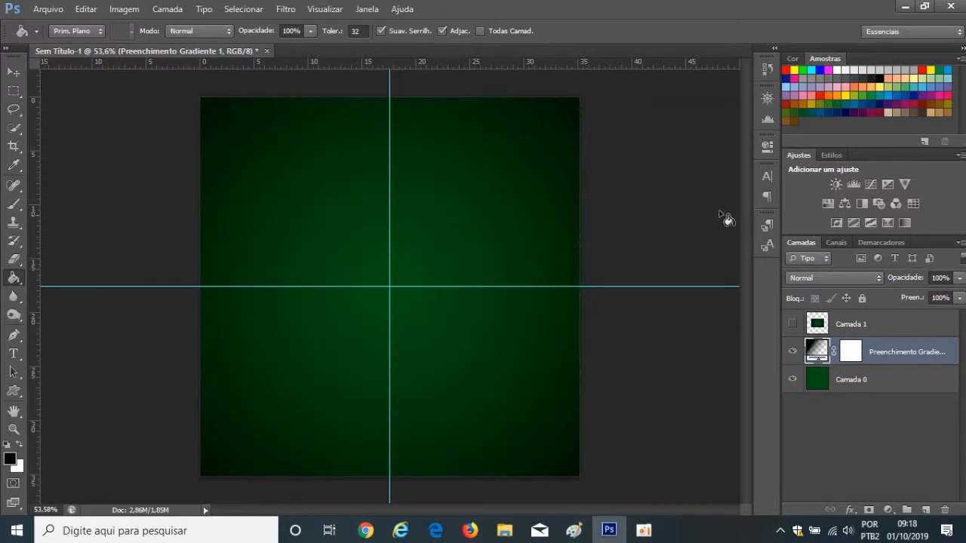
Step: Show Camada 1 again and compare the pasted green image with the gradient background around it
click(792, 323)
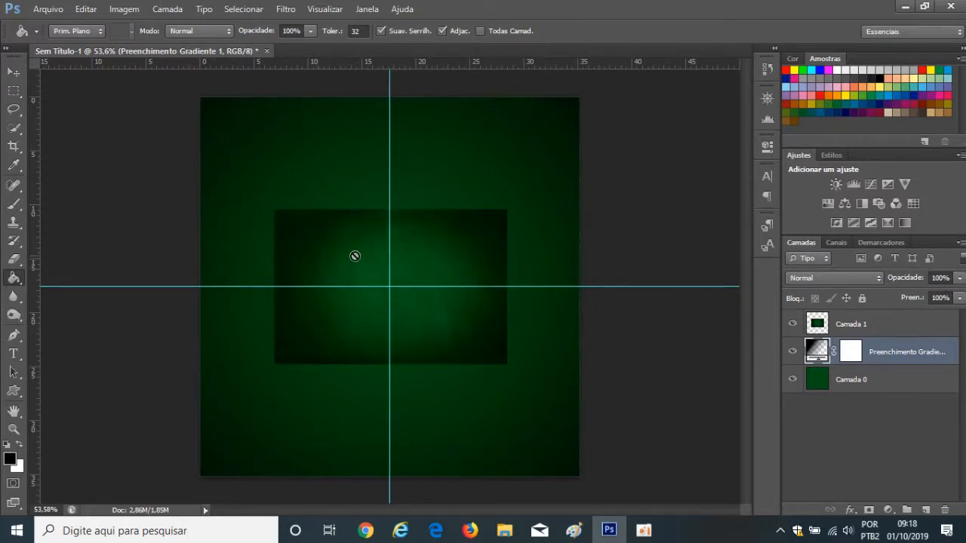
scroll(466, 340, up, 1)
scroll(472, 341, up, 10)
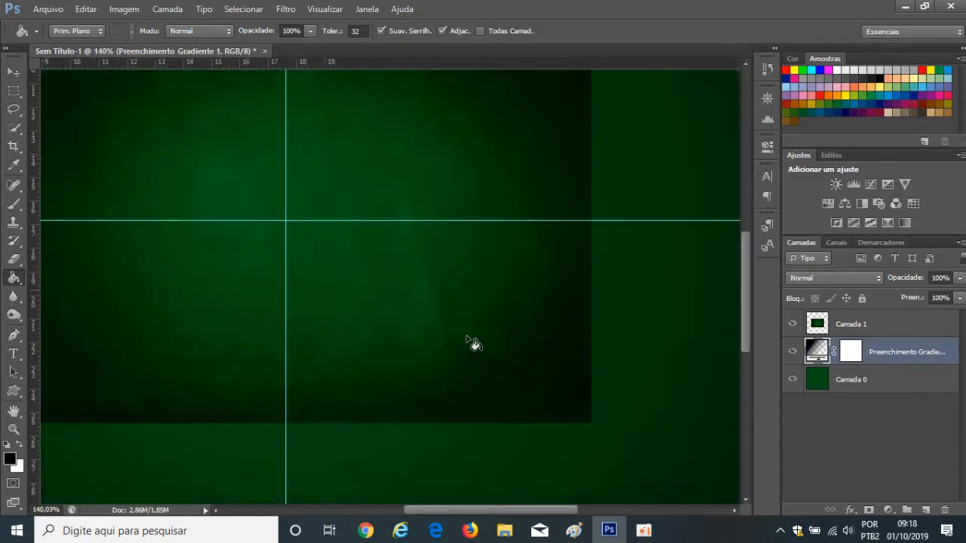
scroll(427, 334, down, 4)
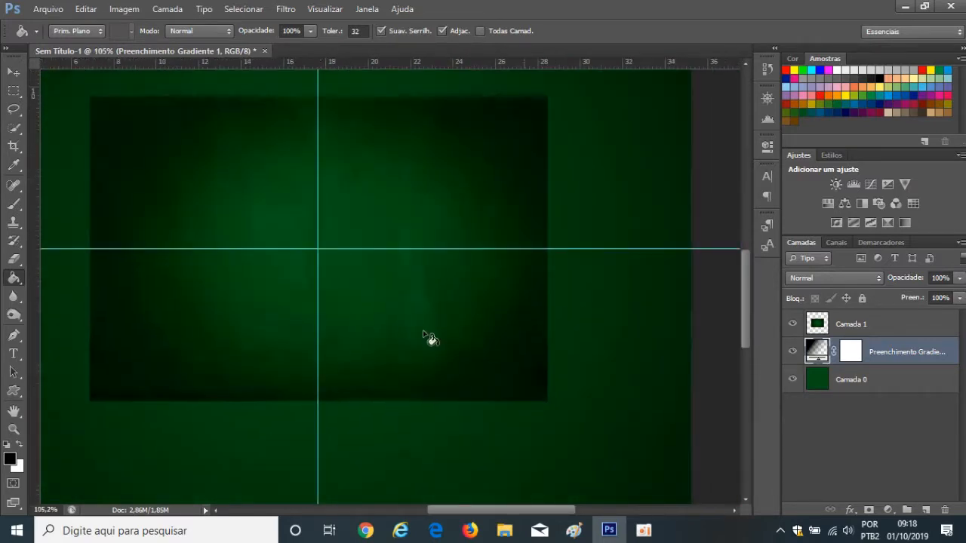
scroll(329, 281, down, 2)
scroll(335, 286, down, 2)
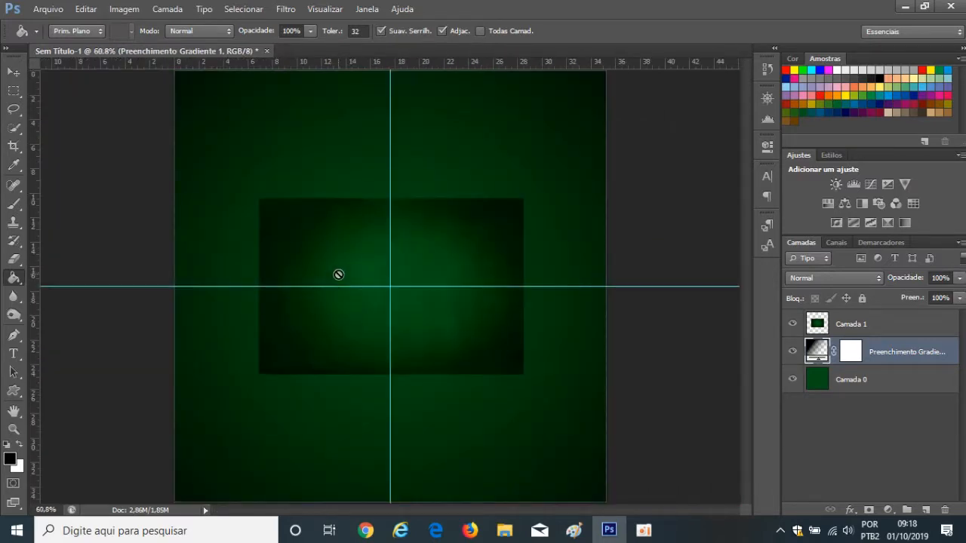
scroll(364, 273, down, 1)
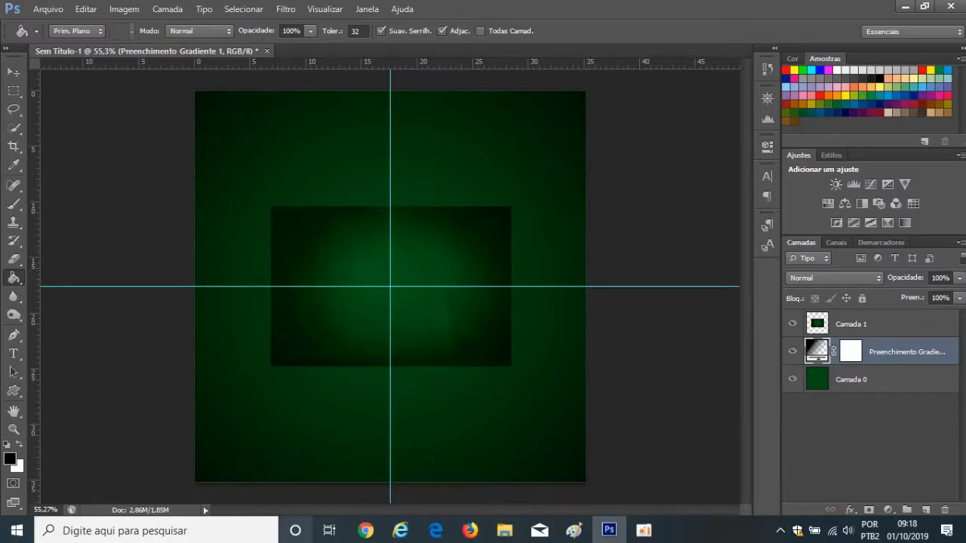
Step: Switch to Chrome, bring up the "fundo com riscos" image results and close the on-screen keyboard
click(365, 530)
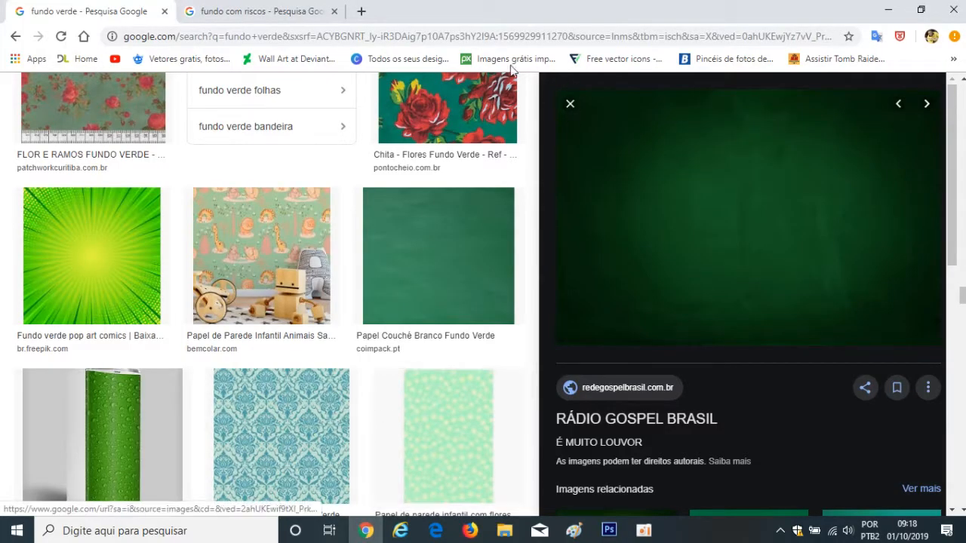
click(211, 17)
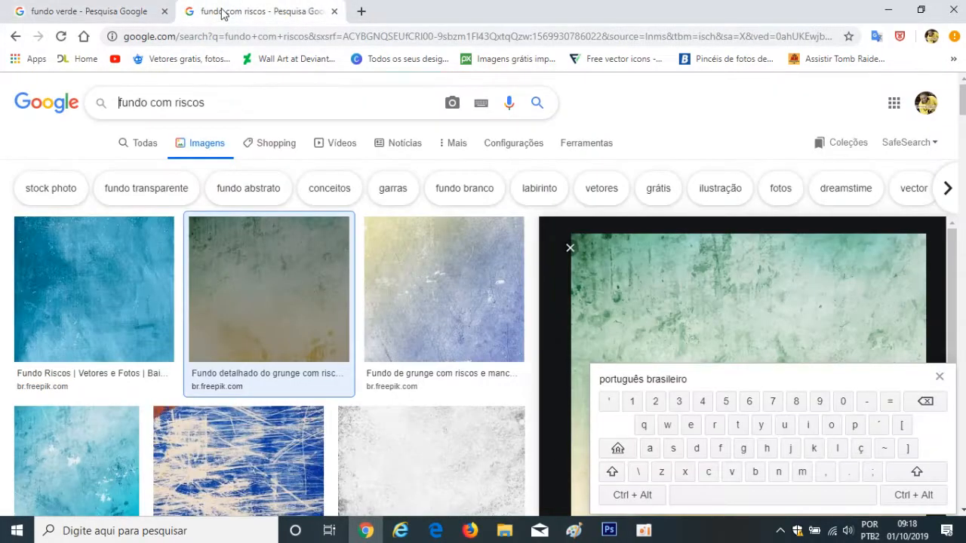
click(943, 379)
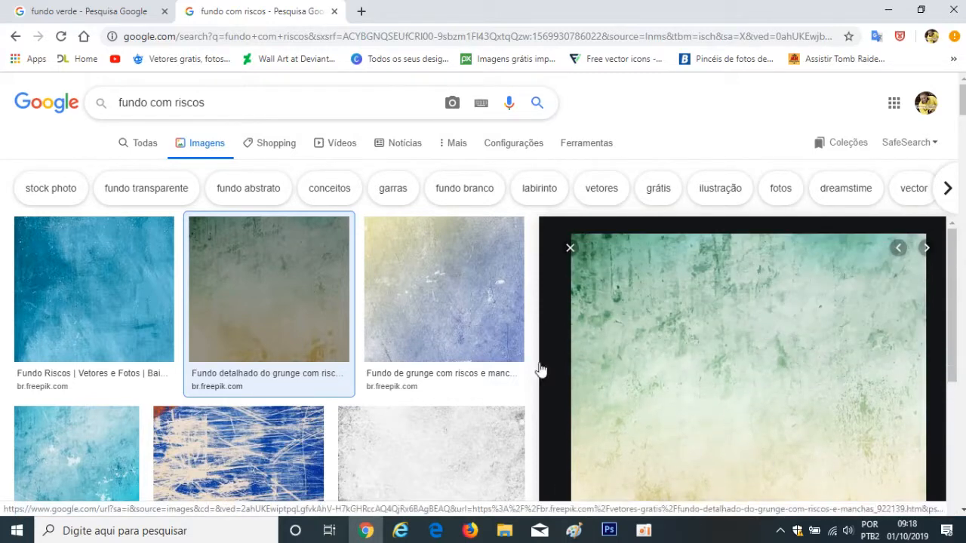
Step: Look through the "fundo com riscos" image results for a scratched grunge texture
scroll(279, 377, down, 5)
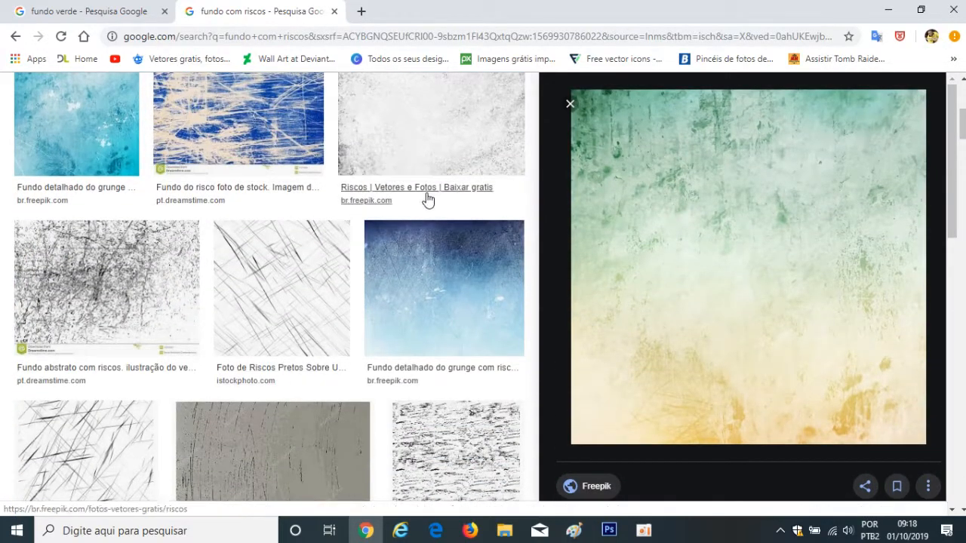
scroll(430, 260, down, 2)
scroll(284, 345, down, 10)
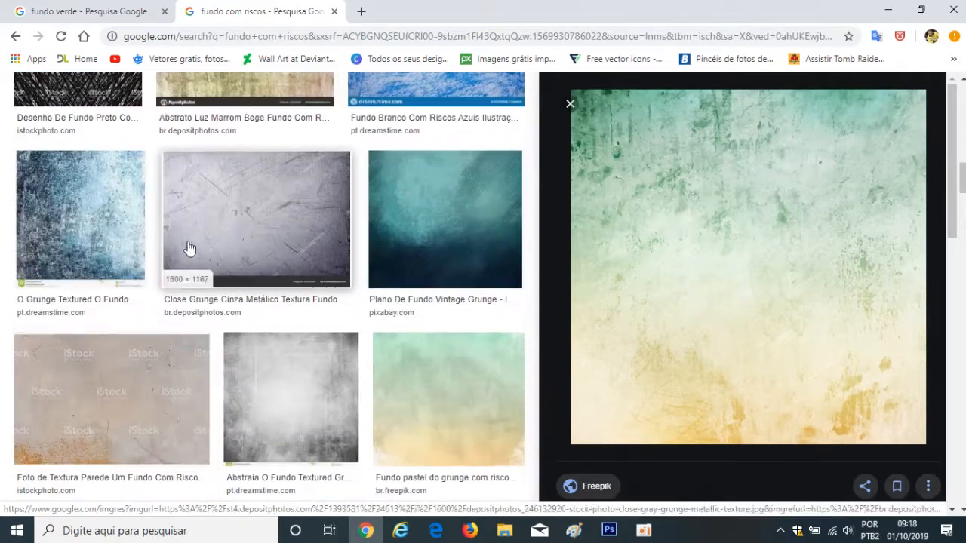
scroll(309, 340, down, 2)
scroll(249, 362, down, 3)
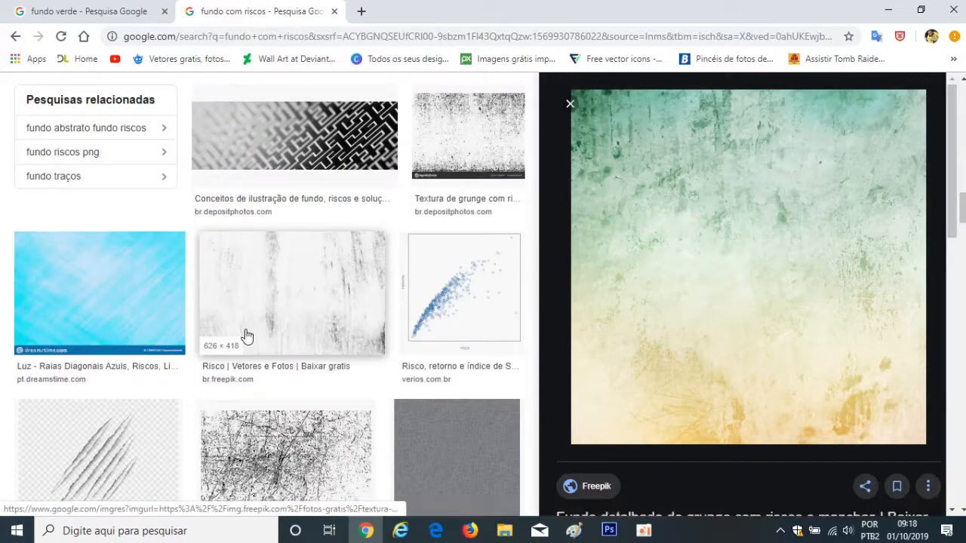
scroll(304, 358, down, 2)
scroll(302, 352, down, 4)
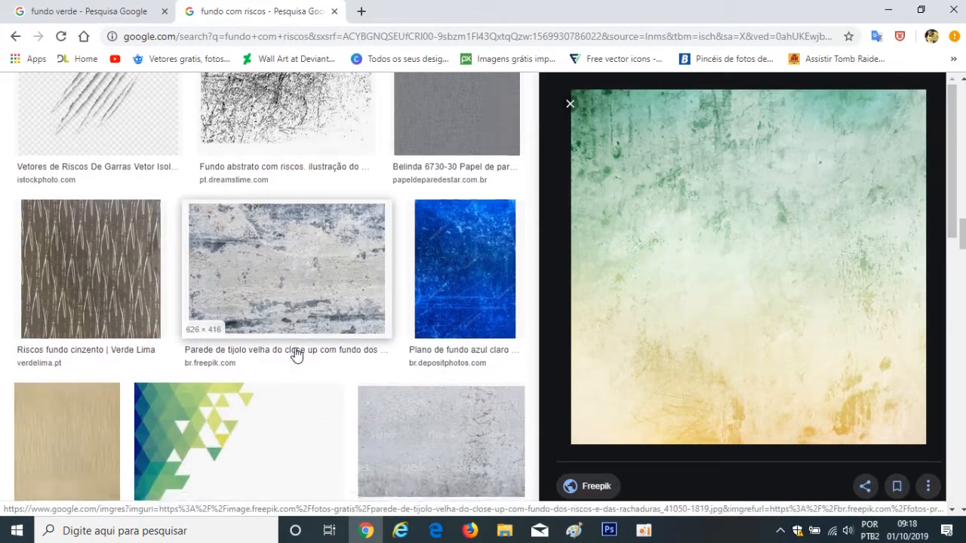
scroll(294, 349, down, 5)
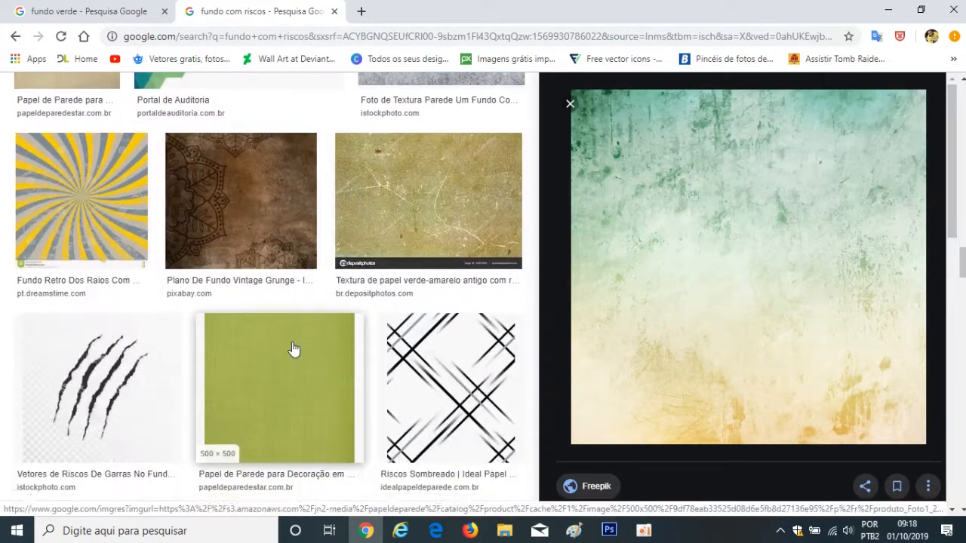
scroll(306, 317, down, 5)
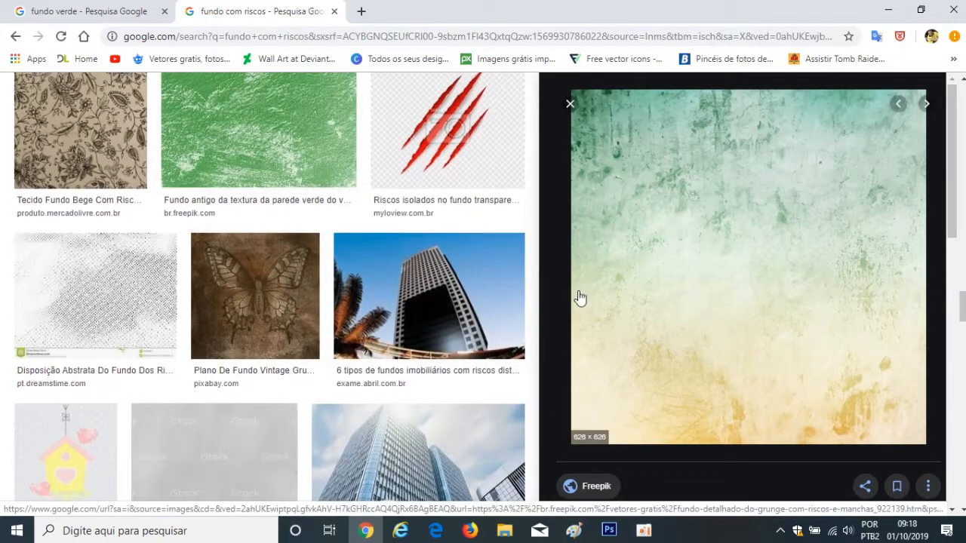
scroll(599, 267, down, 1)
scroll(416, 323, down, 2)
scroll(587, 284, up, 1)
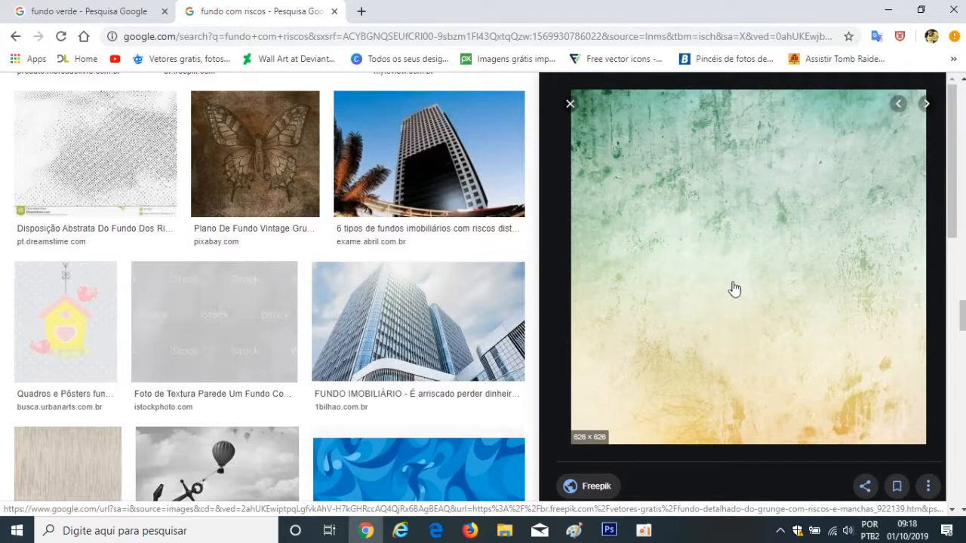
Step: Copy the green-and-cream grunge texture image and switch to Photoshop
right_click(725, 255)
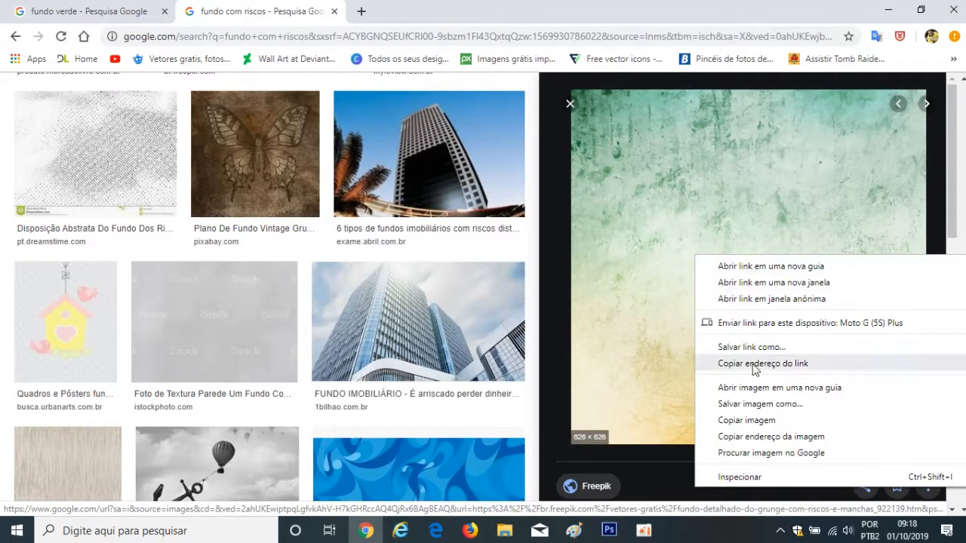
click(769, 423)
key(alt+Tab)
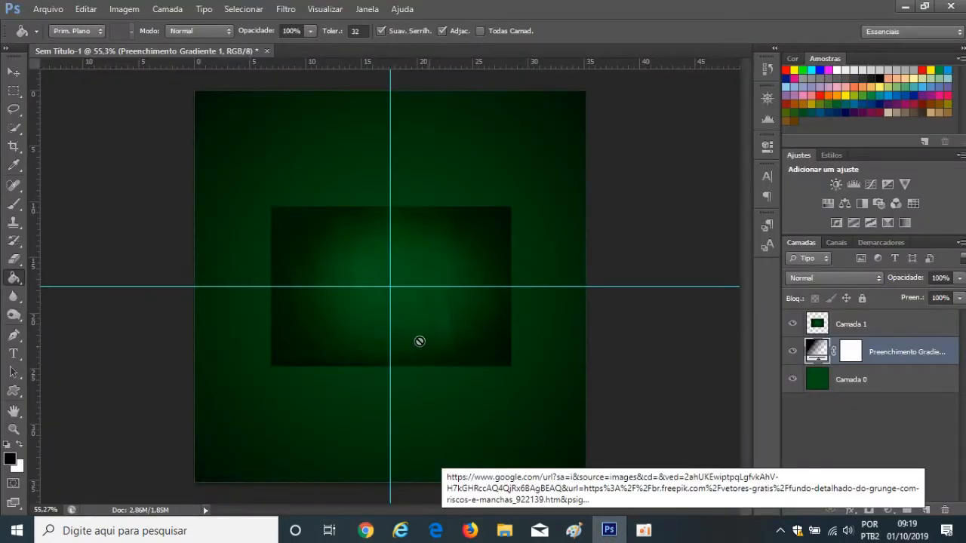
Step: Hide Camada 1 and paste the copied grunge texture as a new layer on top of the layer stack
click(792, 325)
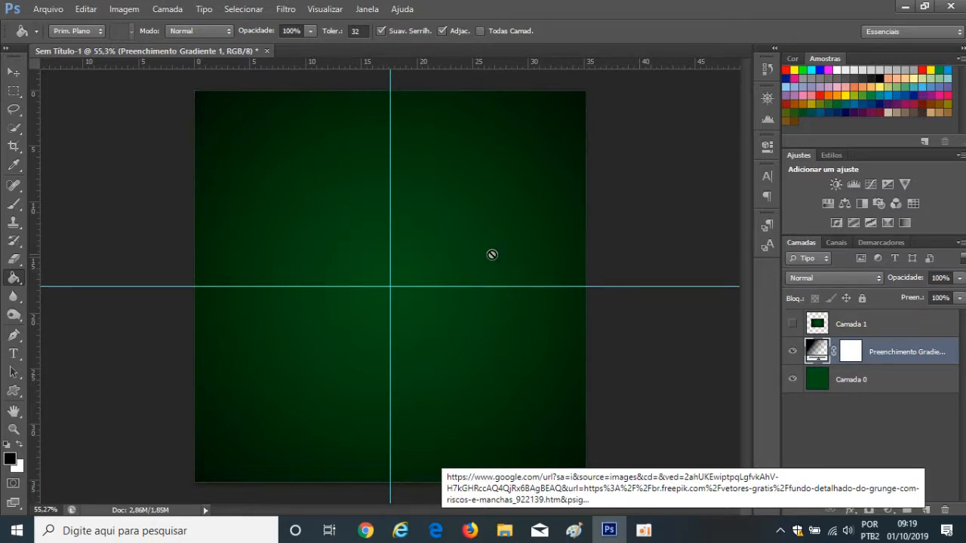
scroll(498, 256, down, 1)
click(884, 421)
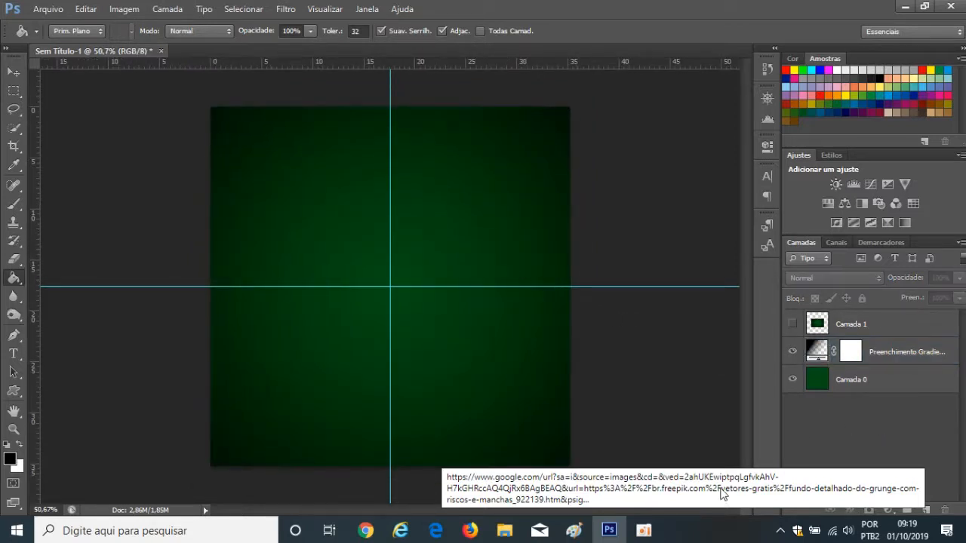
click(611, 531)
click(609, 531)
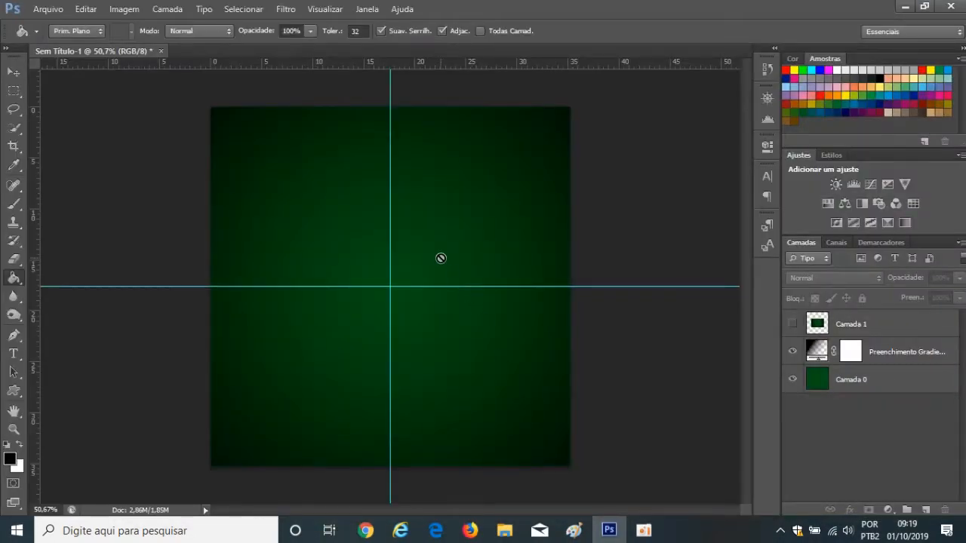
key(ctrl+v)
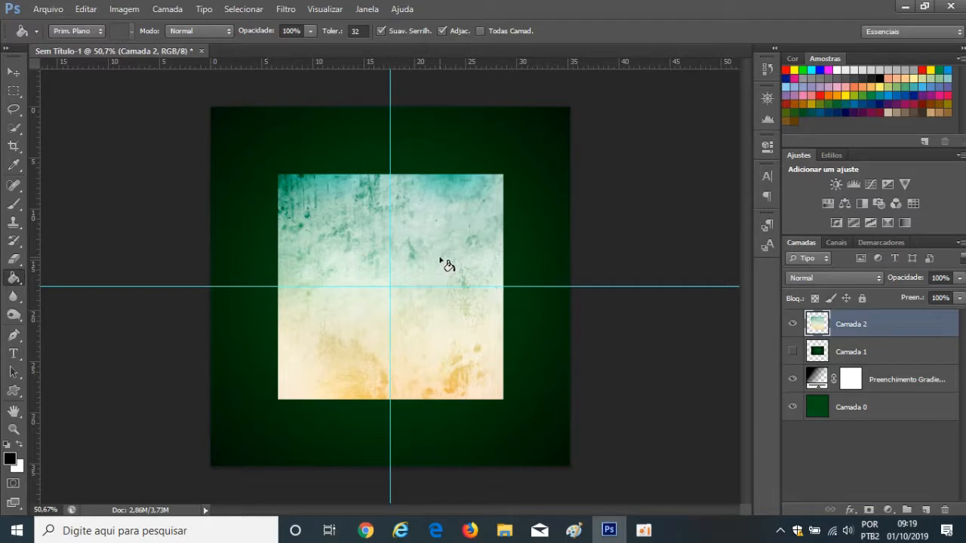
key(ctrl+t)
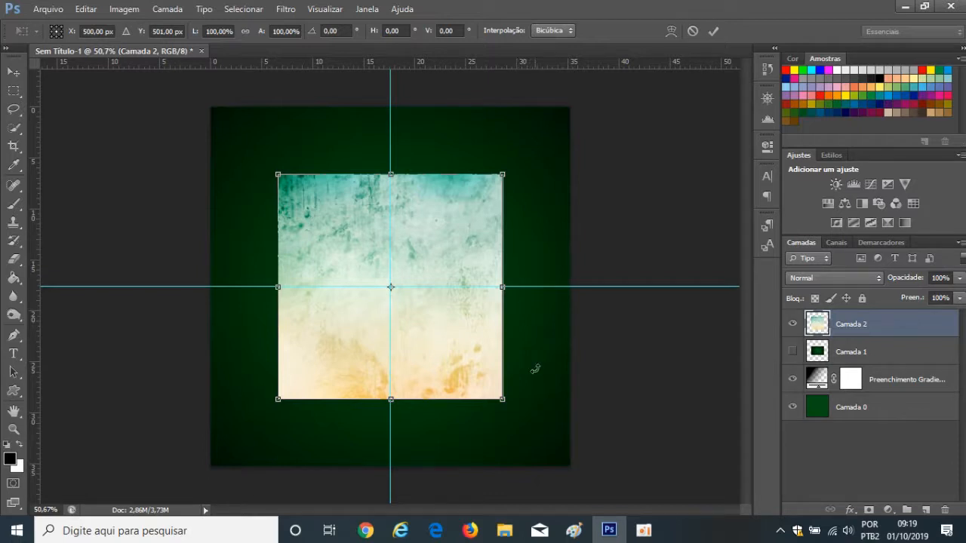
drag(503, 399, 481, 409)
click(713, 31)
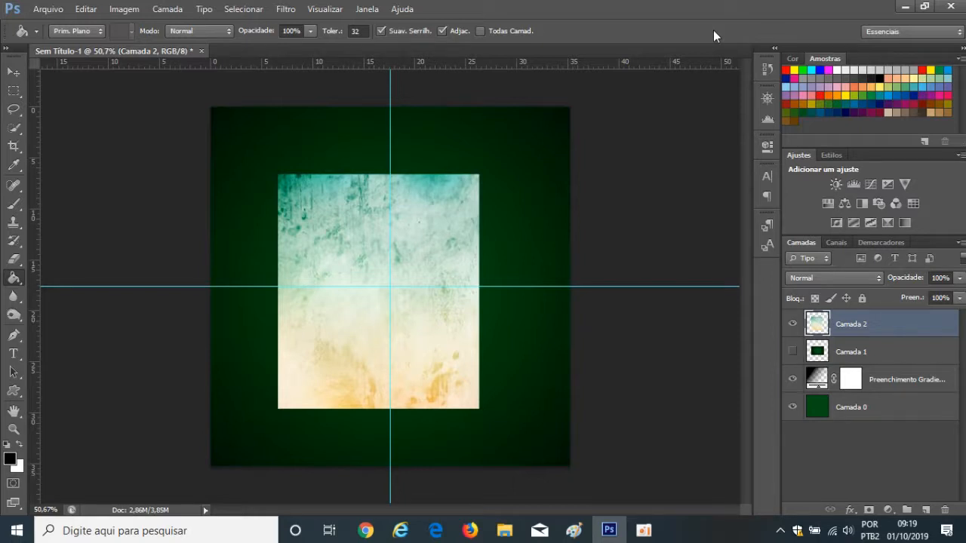
key(ctrl+z)
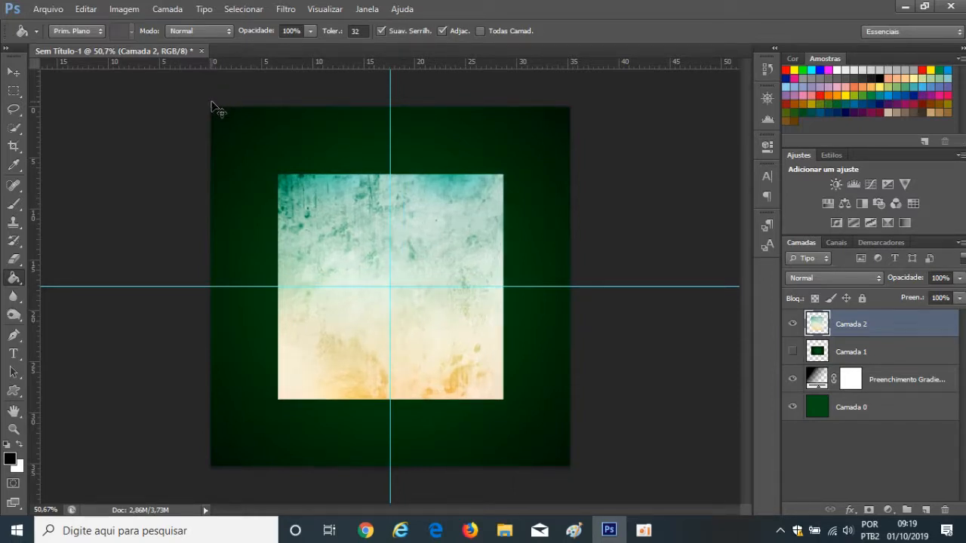
Step: Scale the pasted texture proportionally to about 171%, centred so that it covers the whole canvas, and apply the transform
key(ctrl+t)
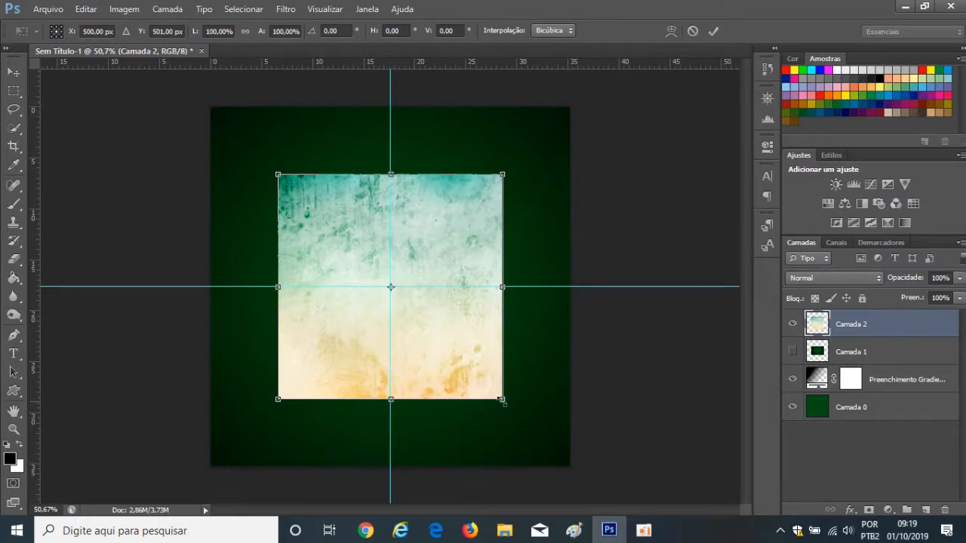
drag(483, 389, 509, 475)
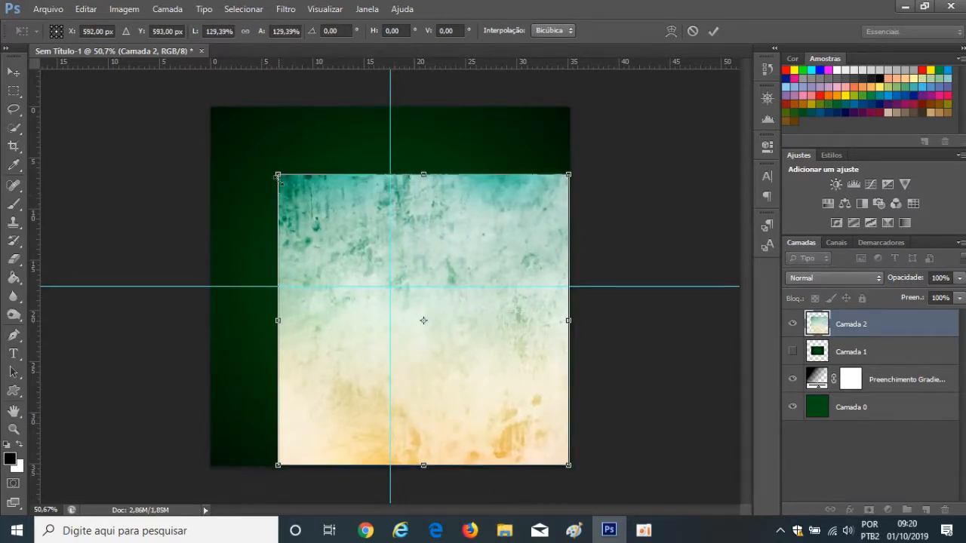
drag(273, 169, 185, 106)
drag(569, 467, 586, 479)
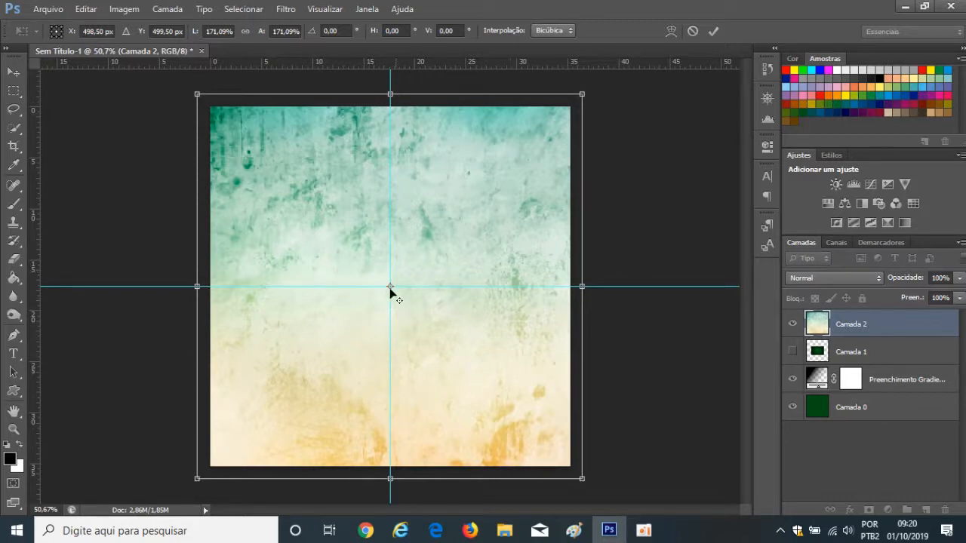
click(713, 31)
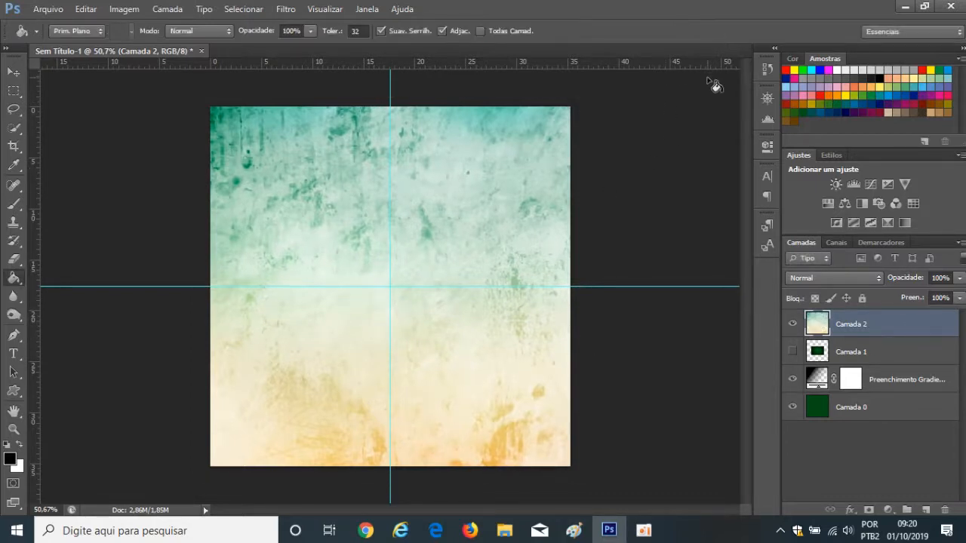
Step: Try lower opacity and fill values on Camada 2 and return both to 100%
click(960, 278)
drag(961, 298, 898, 310)
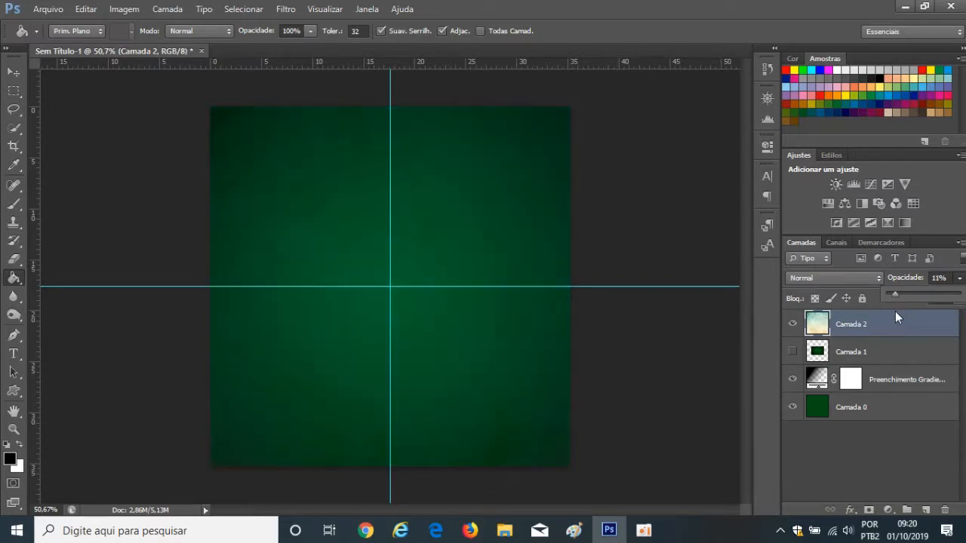
drag(894, 311, 963, 311)
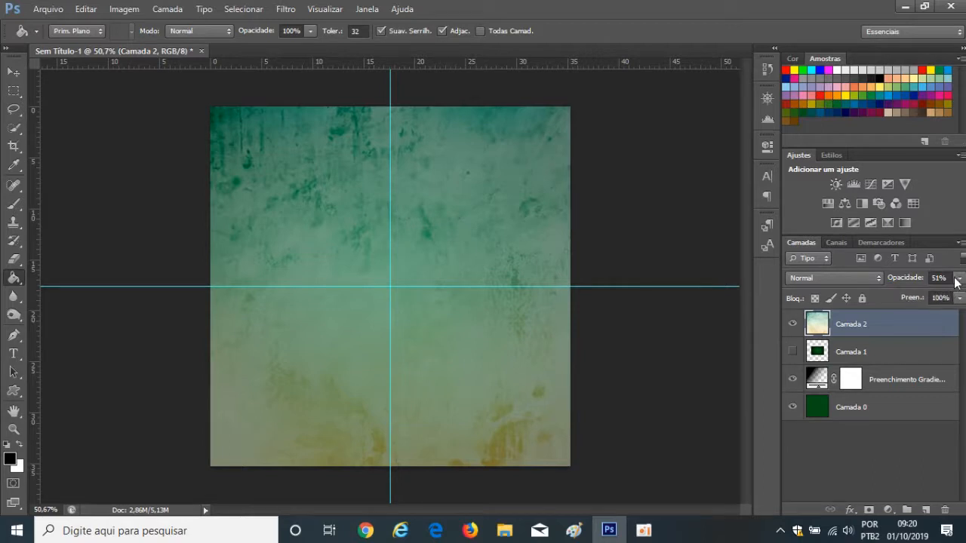
drag(960, 295, 964, 297)
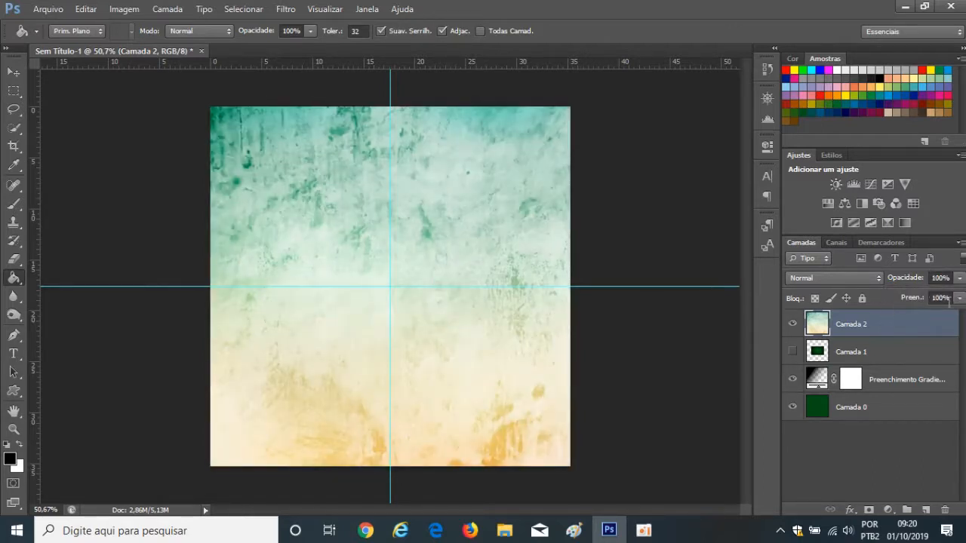
click(959, 298)
drag(939, 316, 960, 326)
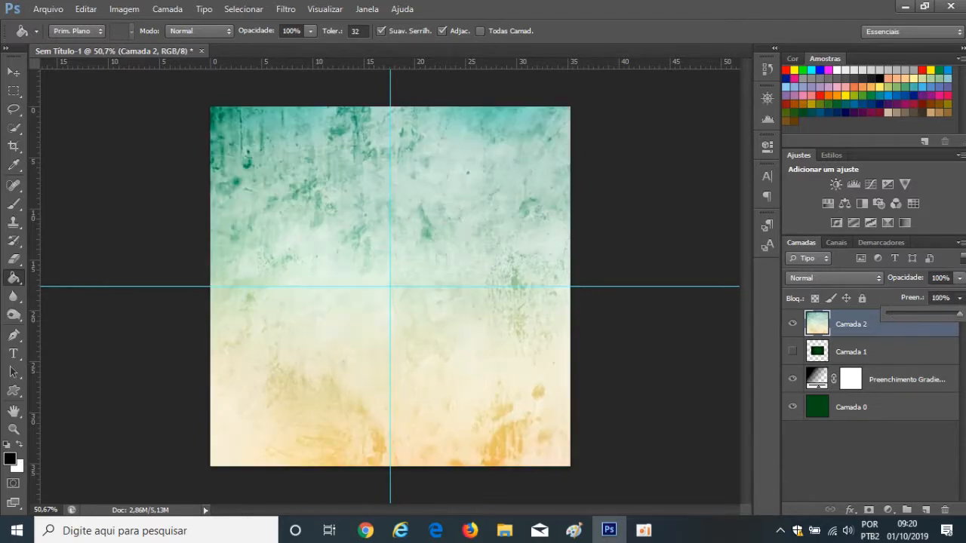
Step: Try the Sobrepor, Luminosidade, Clarear and Multiplicação blend modes on Camada 2
click(879, 278)
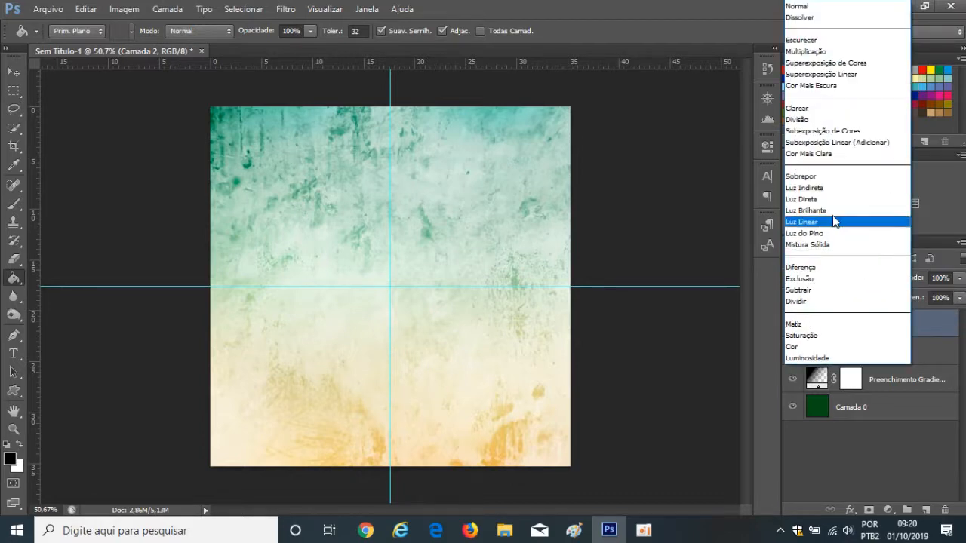
click(826, 180)
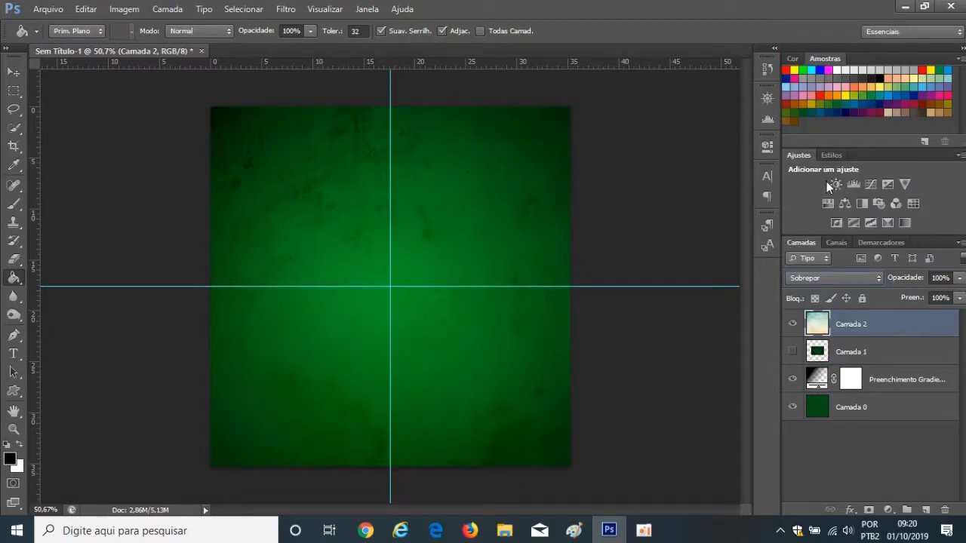
click(878, 278)
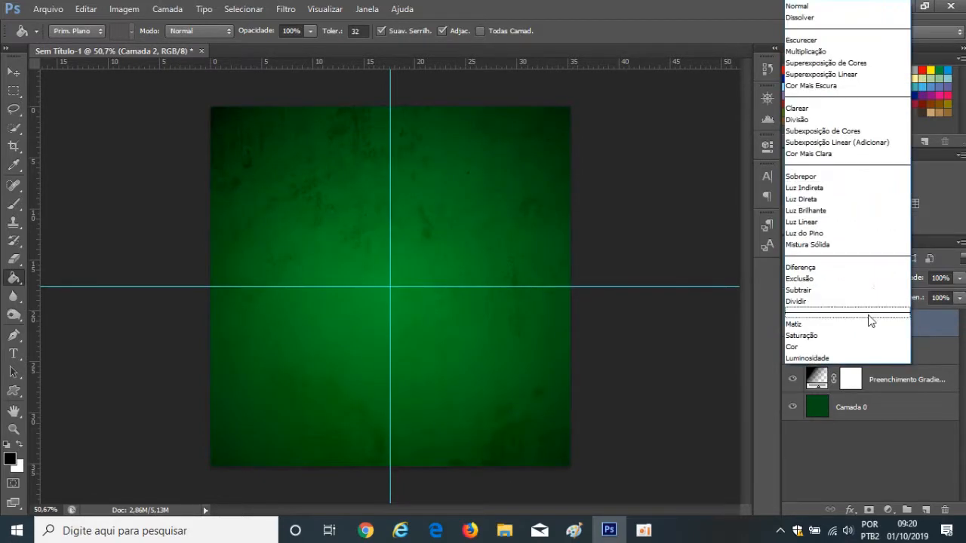
click(863, 356)
click(867, 275)
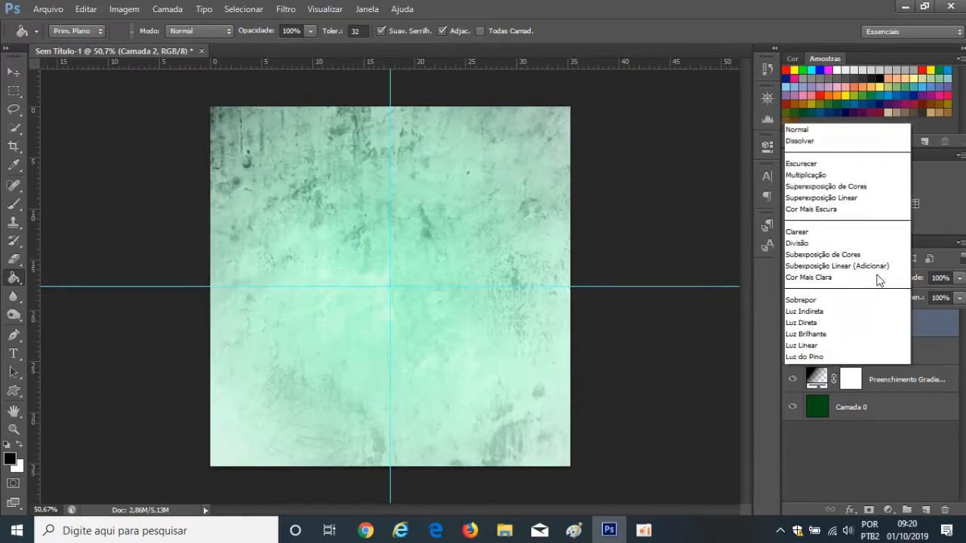
click(826, 116)
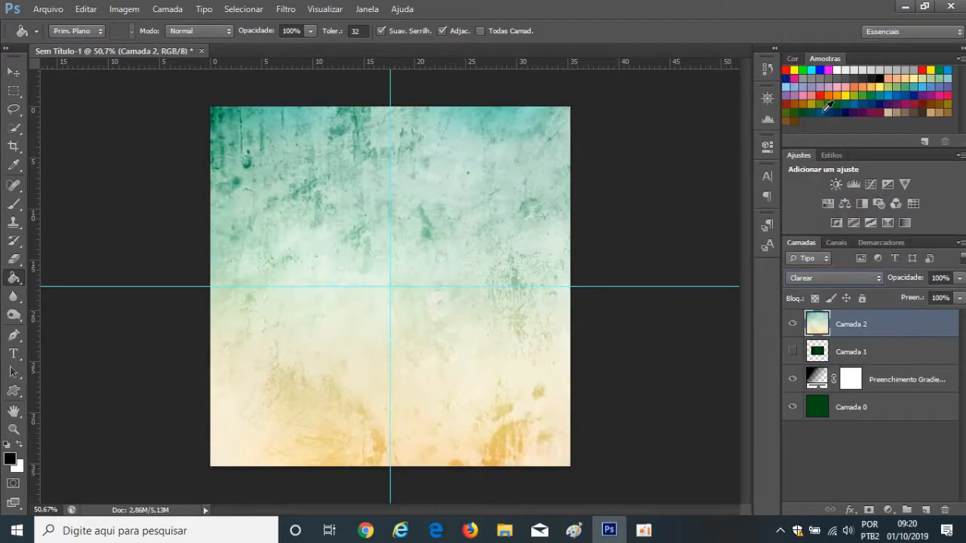
click(878, 281)
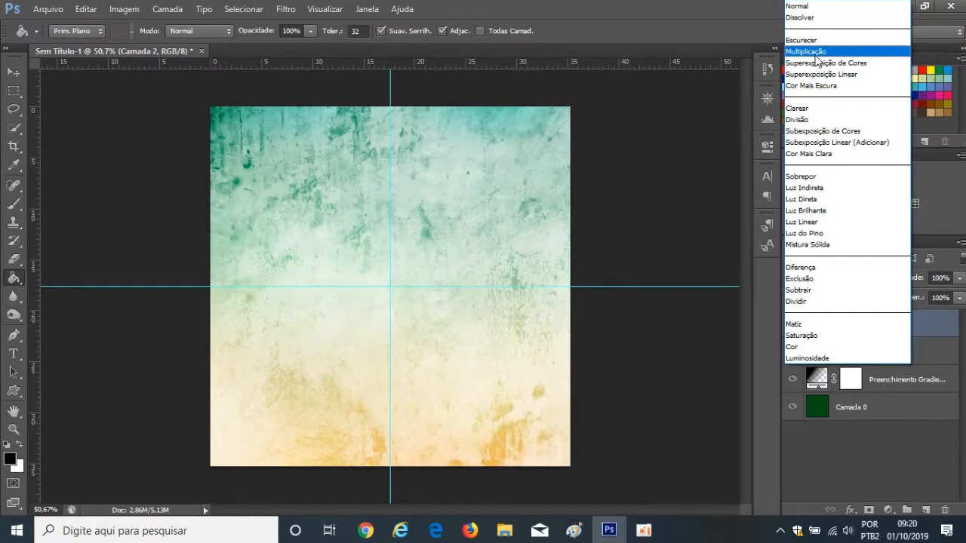
click(815, 53)
Step: Set Camada 2's blend mode to Luz Indireta and lower its opacity to 44%
click(873, 278)
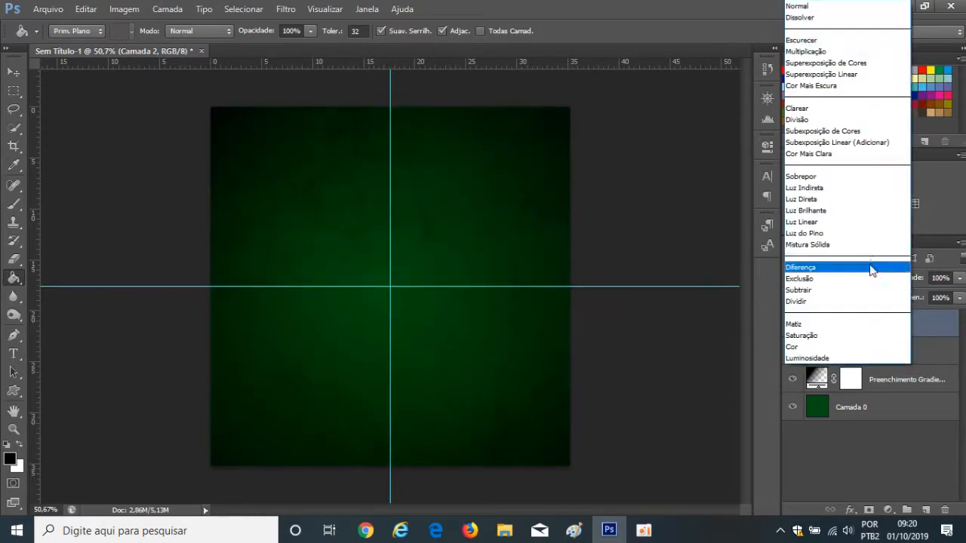
click(836, 189)
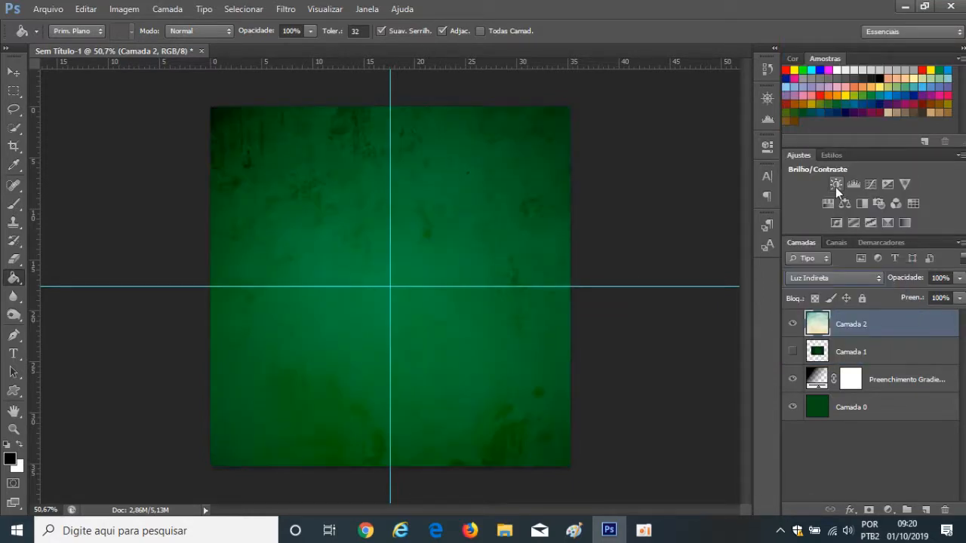
click(959, 277)
drag(957, 294, 929, 306)
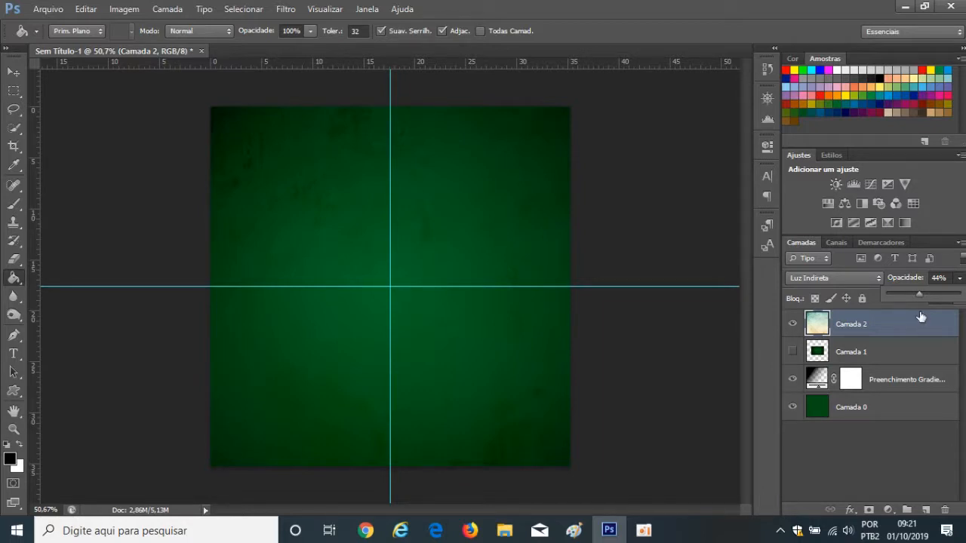
click(884, 382)
click(884, 382)
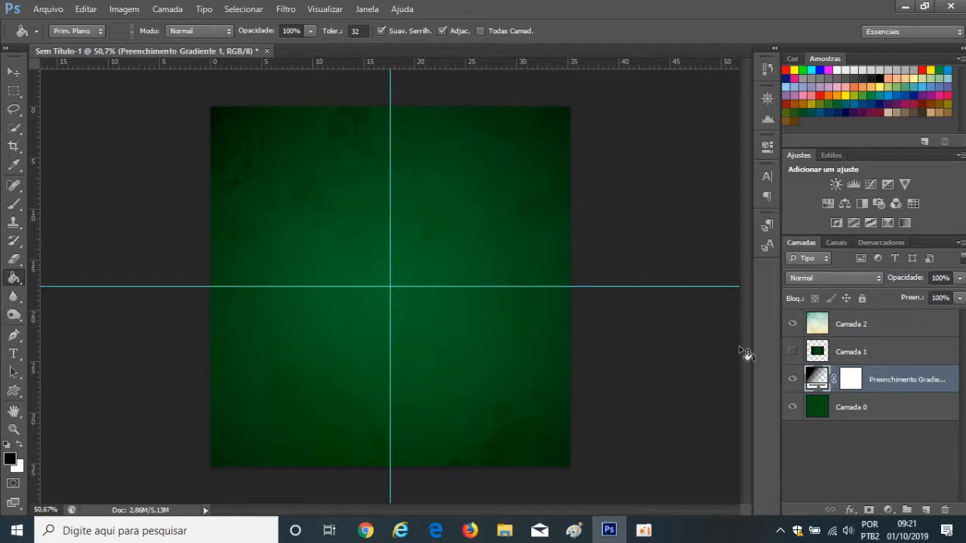
double_click(817, 378)
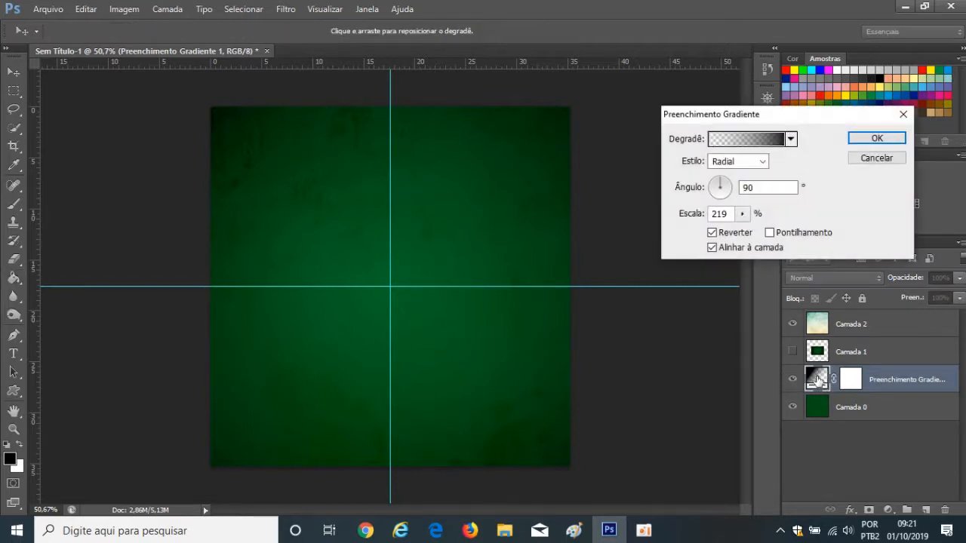
click(743, 214)
drag(743, 234, 737, 234)
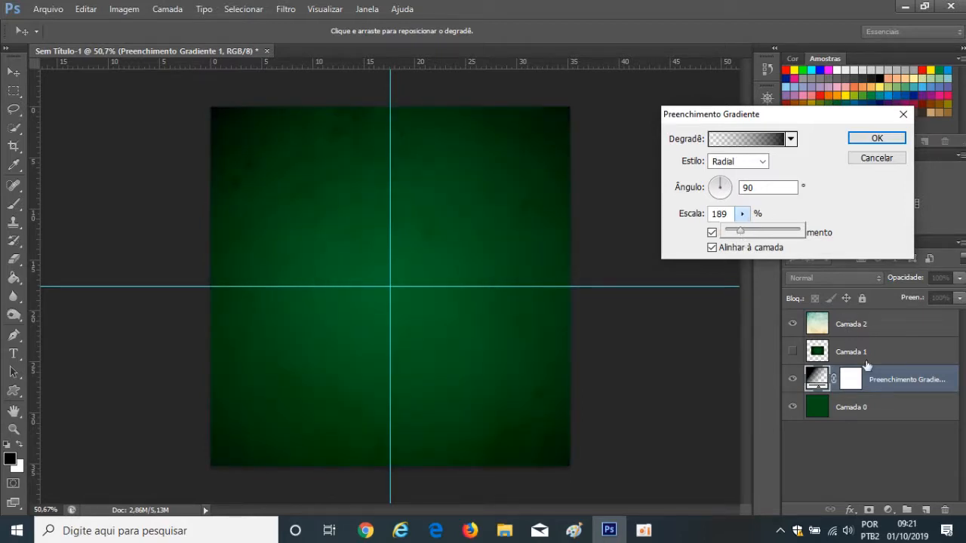
click(882, 383)
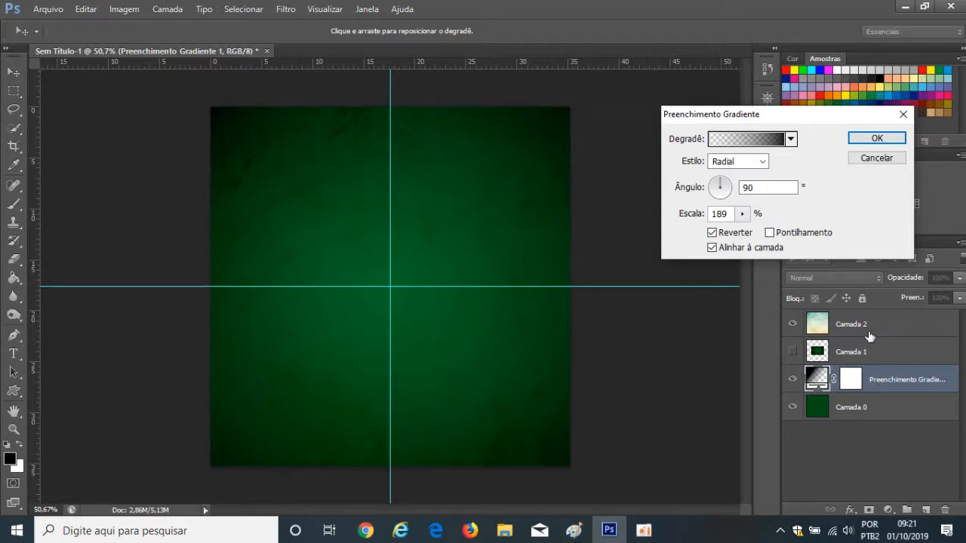
click(903, 114)
Step: Move the gradient fill layer above Camada 2, set its gradient scale to 199% and apply it
drag(900, 381, 880, 325)
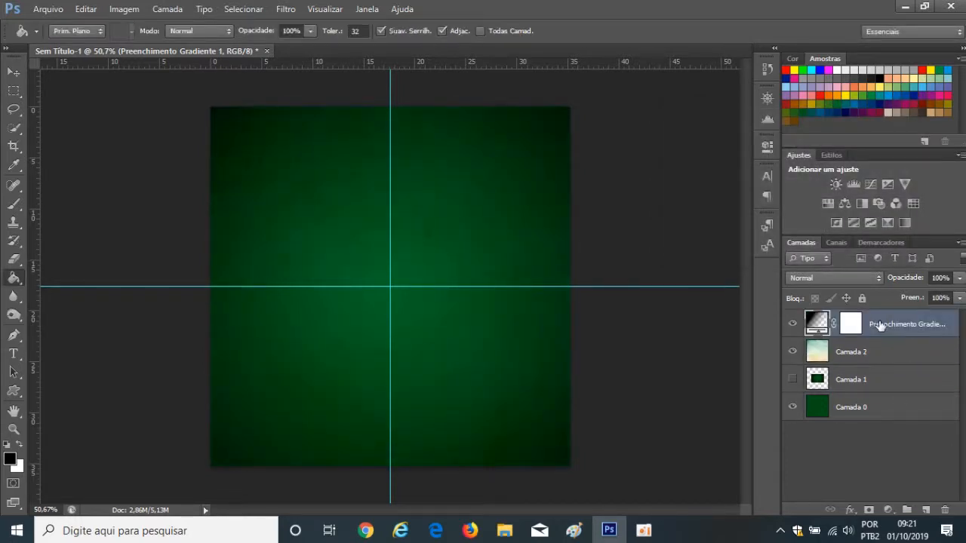
double_click(816, 326)
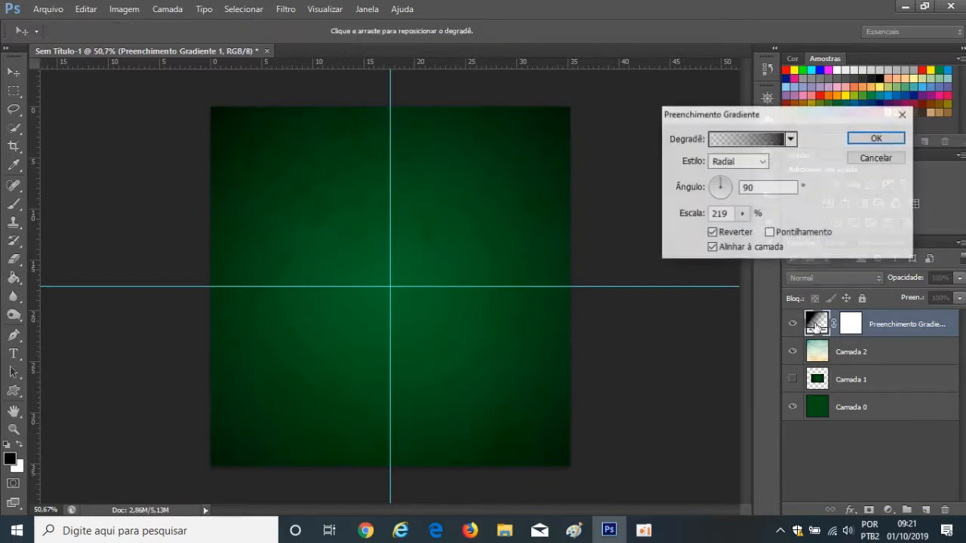
click(742, 214)
drag(750, 229, 744, 236)
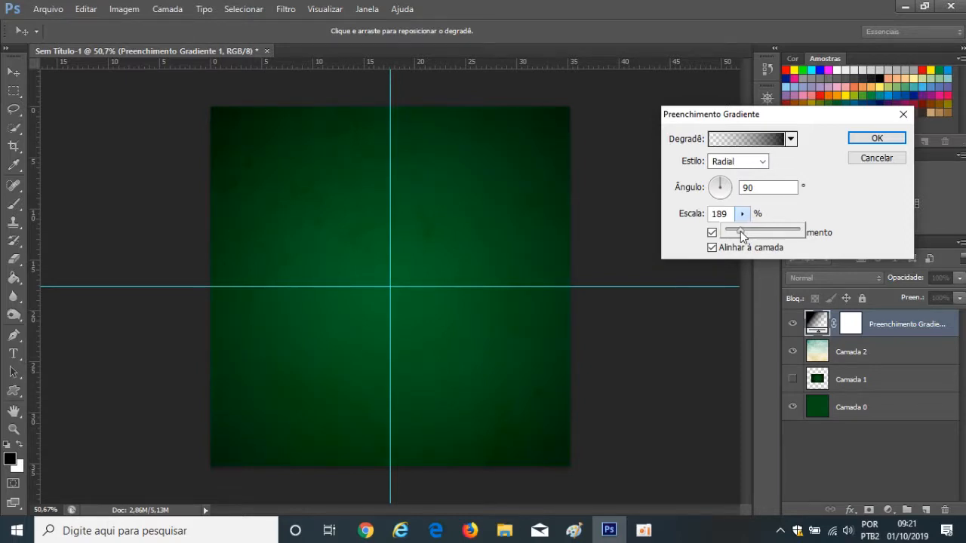
drag(738, 231, 744, 236)
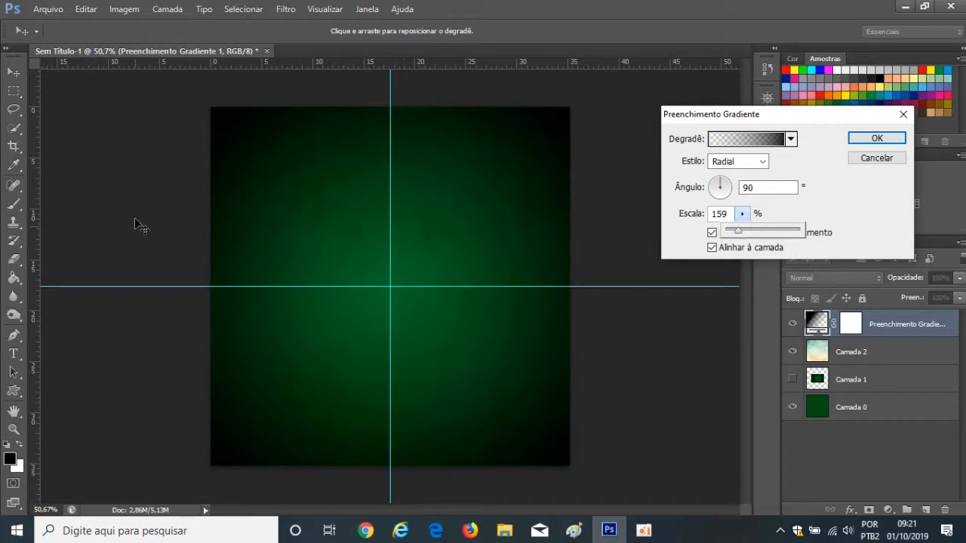
click(741, 233)
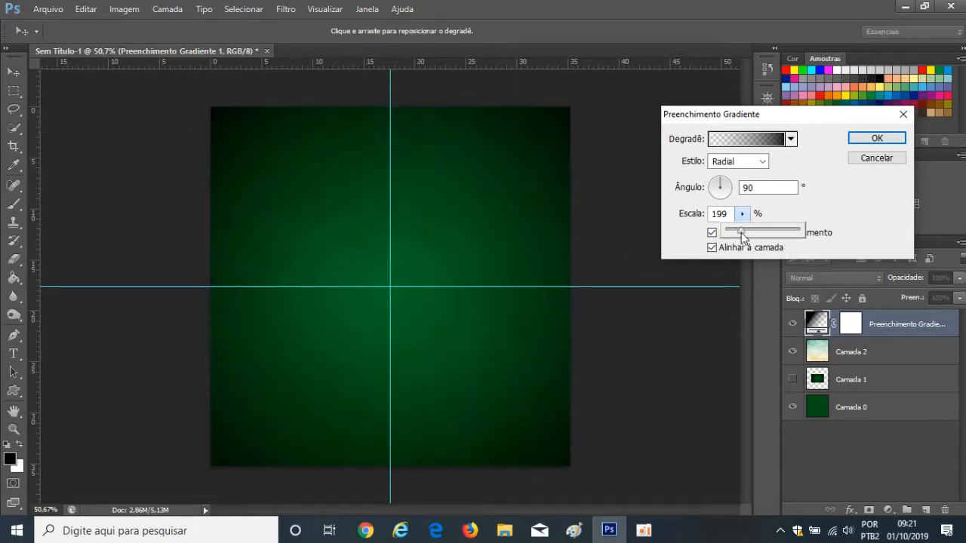
click(876, 138)
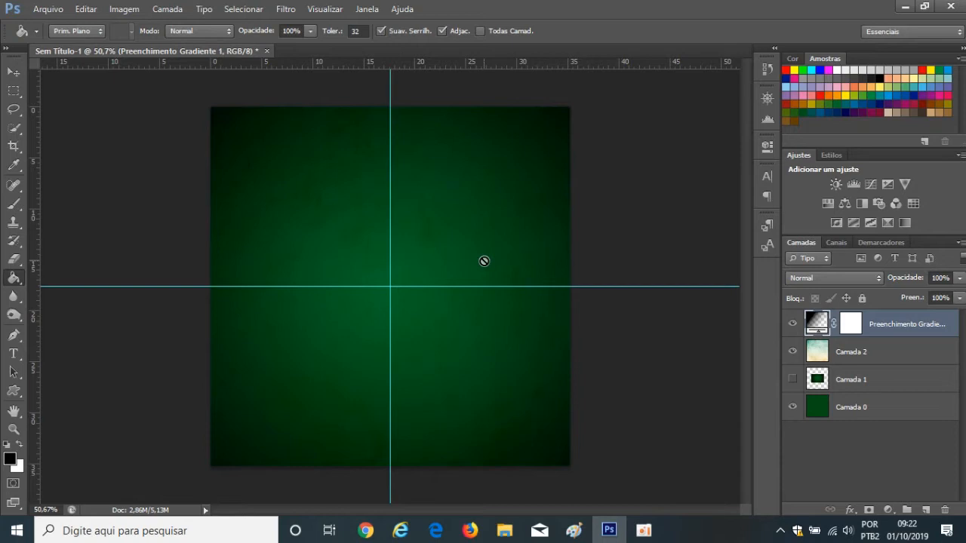
scroll(339, 241, up, 2)
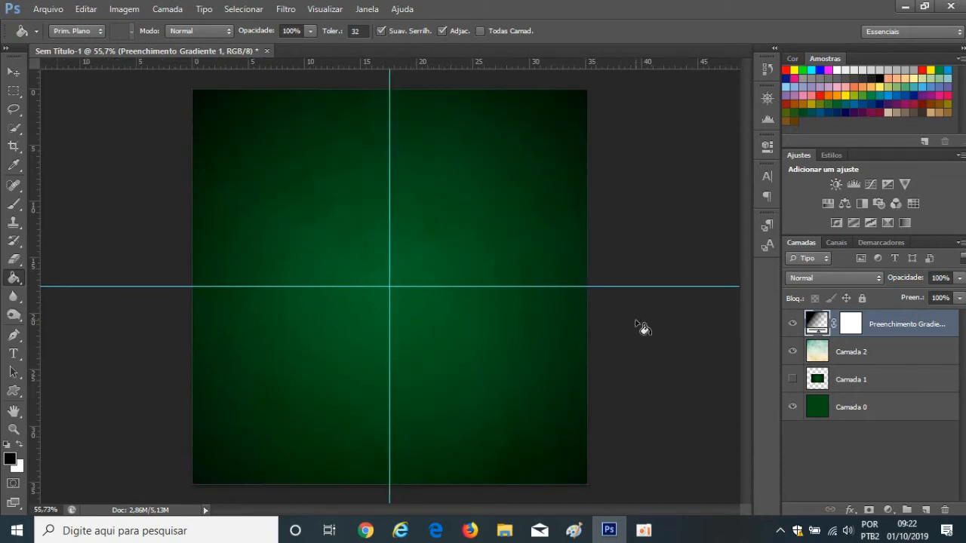
mouse_move(647, 535)
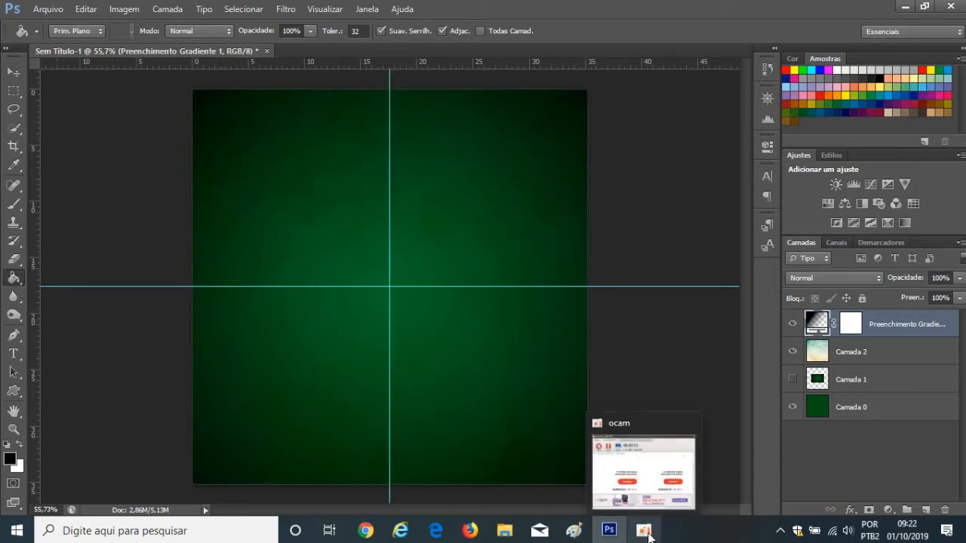
click(647, 533)
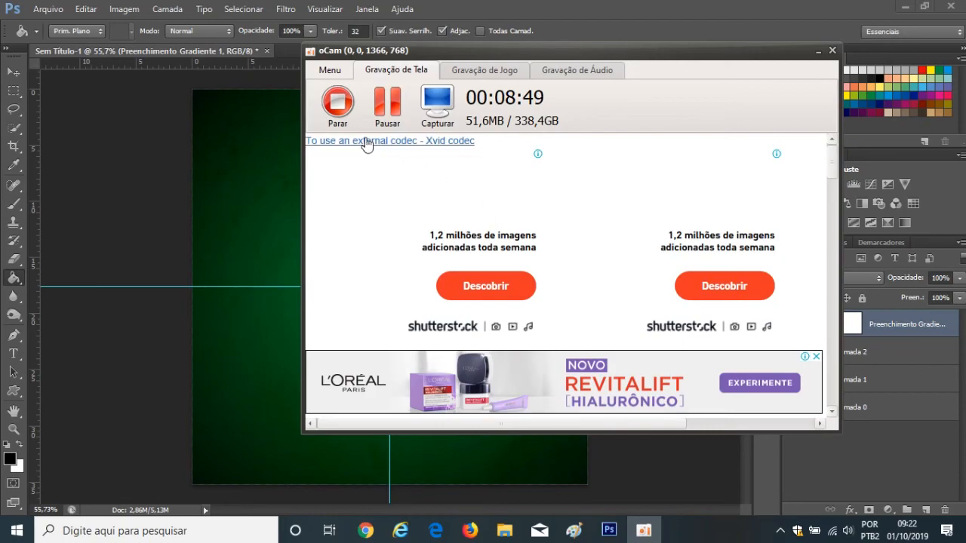